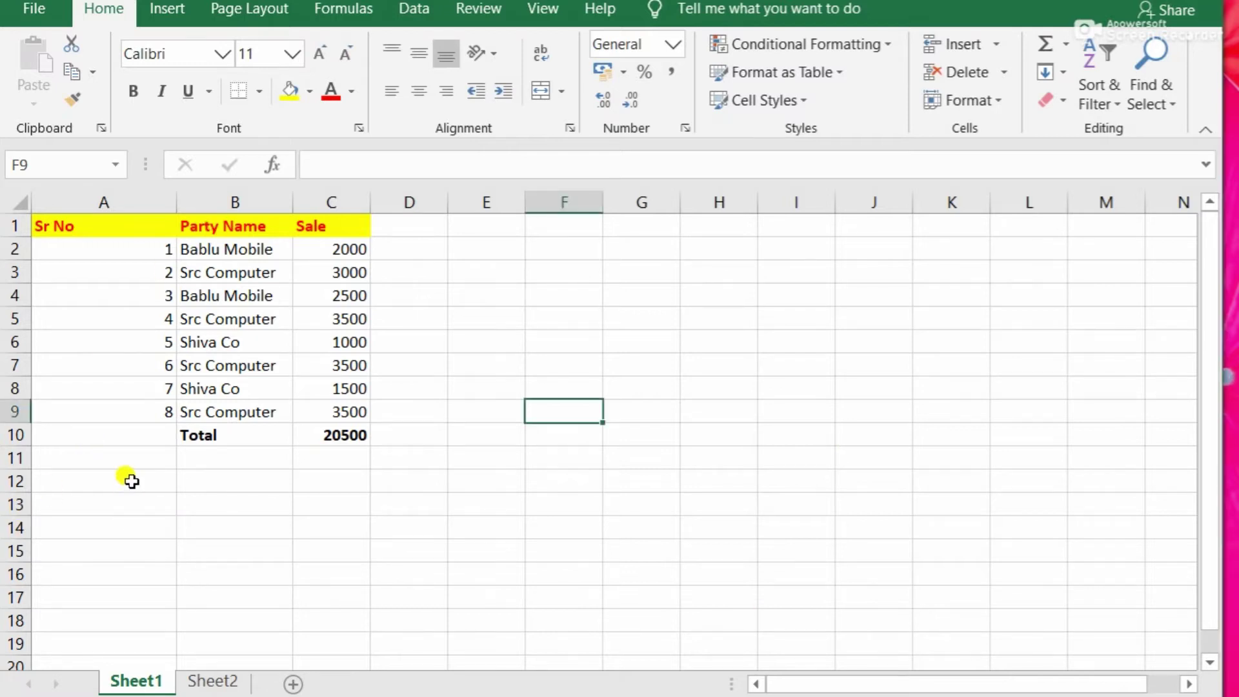
- Apply AutoFilter to the sales table A1:C10 with Ctrl+Shift+L
click(87, 225)
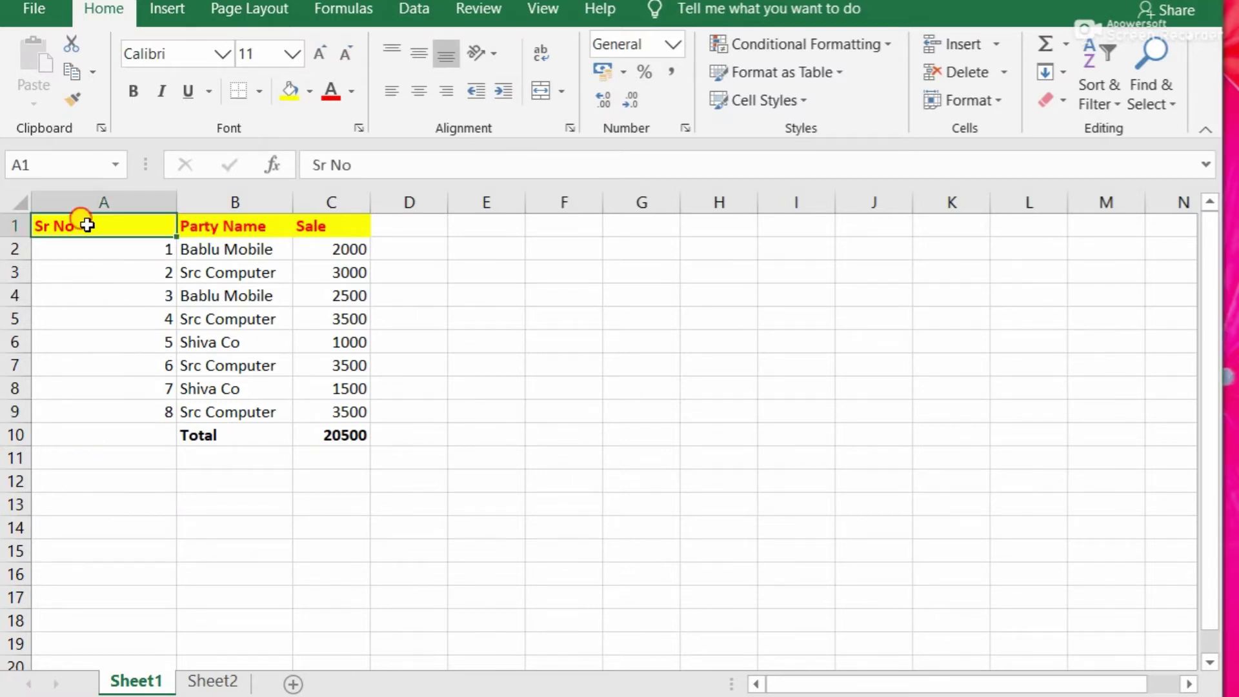
mouse_move(87, 225)
mouse_down()
mouse_move(216, 263)
mouse_move(307, 335)
mouse_move(330, 435)
mouse_up()
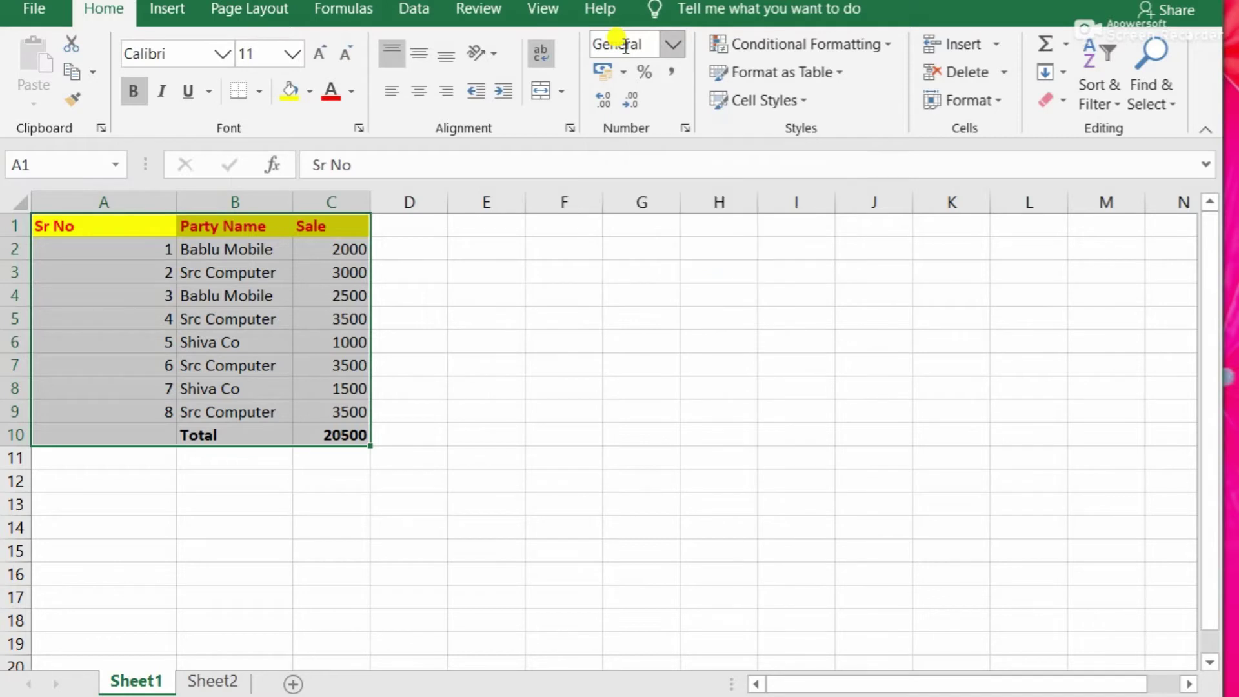
key(ctrl+shift+l)
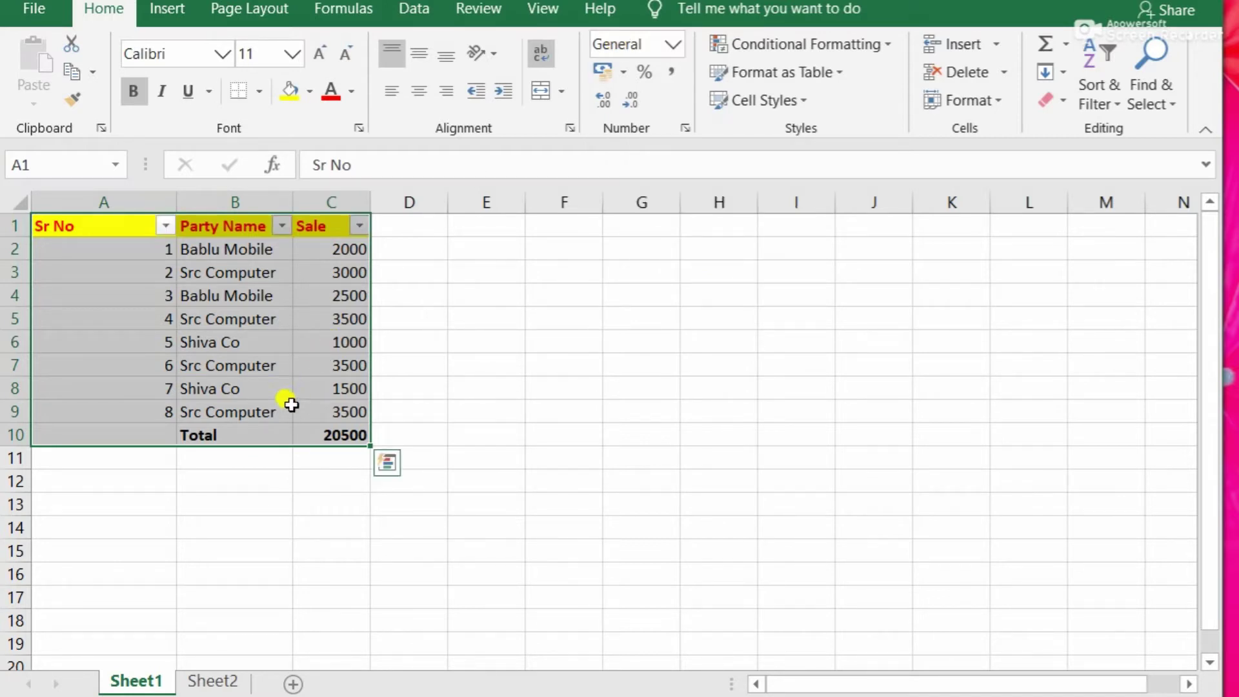
click(393, 343)
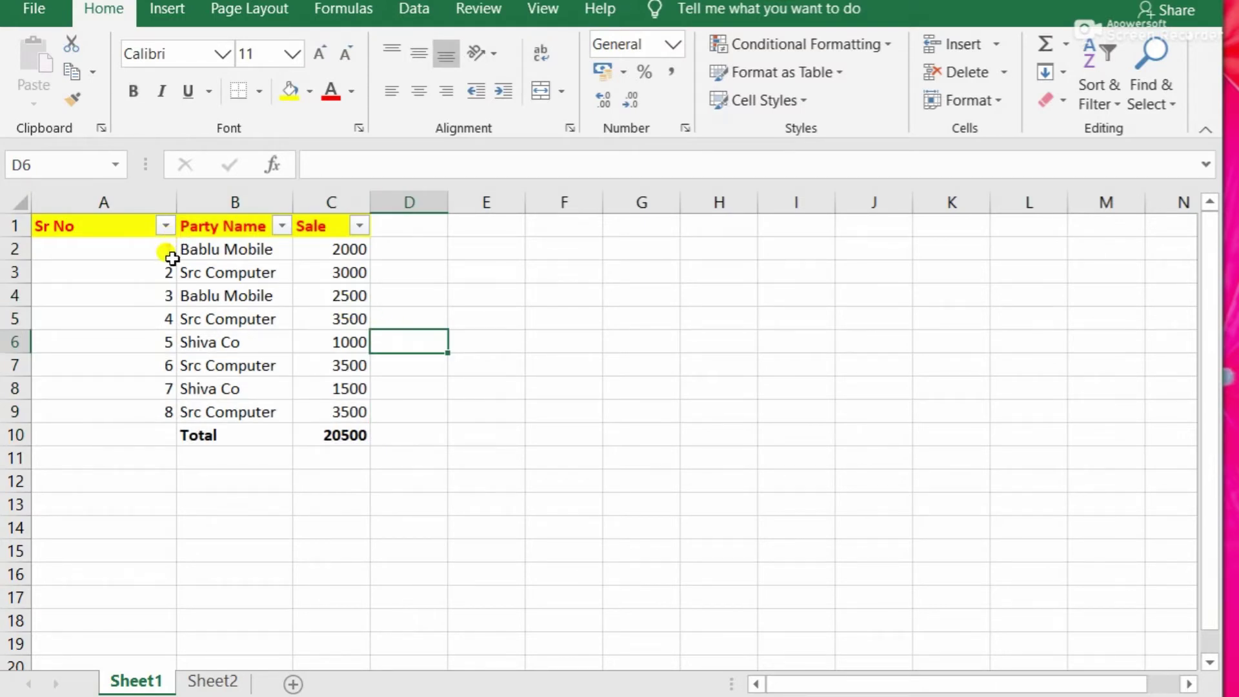
click(411, 14)
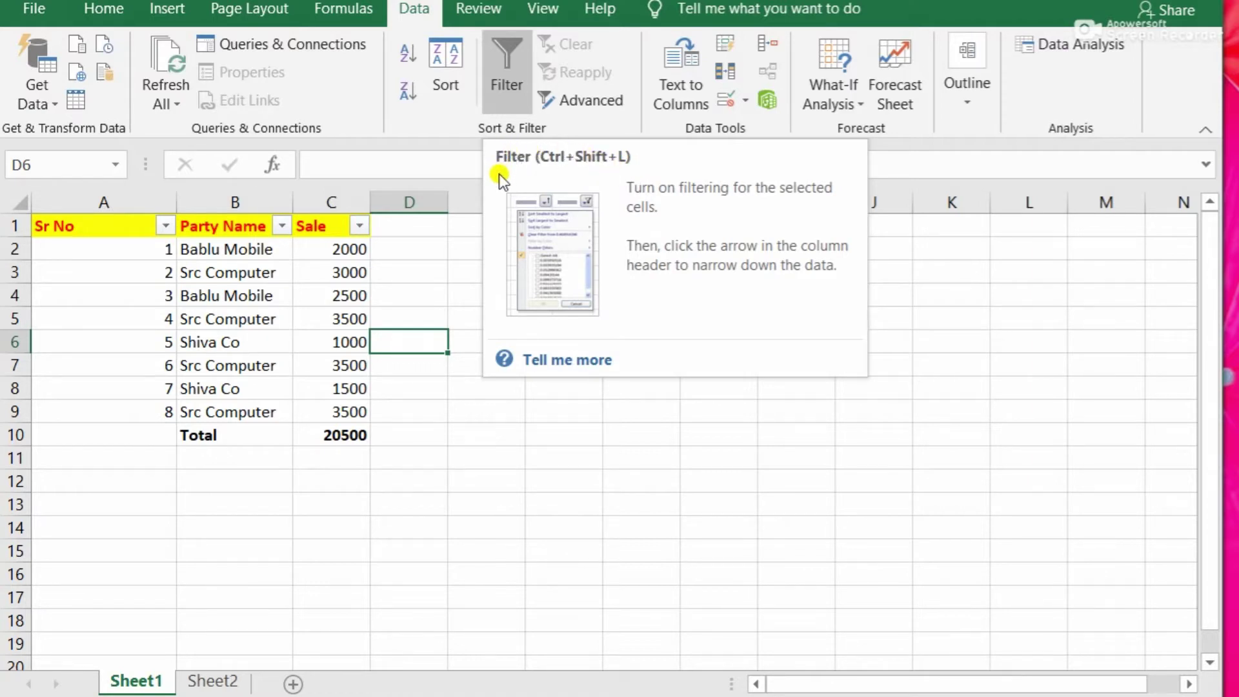
click(419, 416)
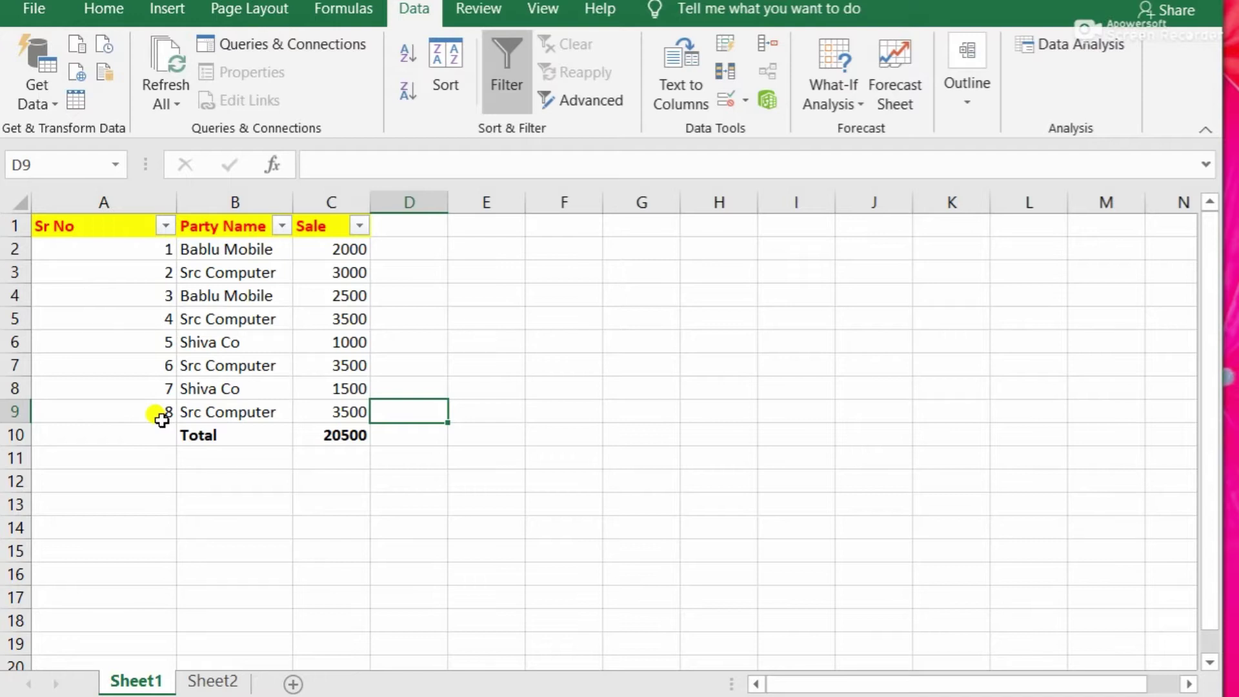
- Filter the Party Name column to show only Src Computer
click(282, 226)
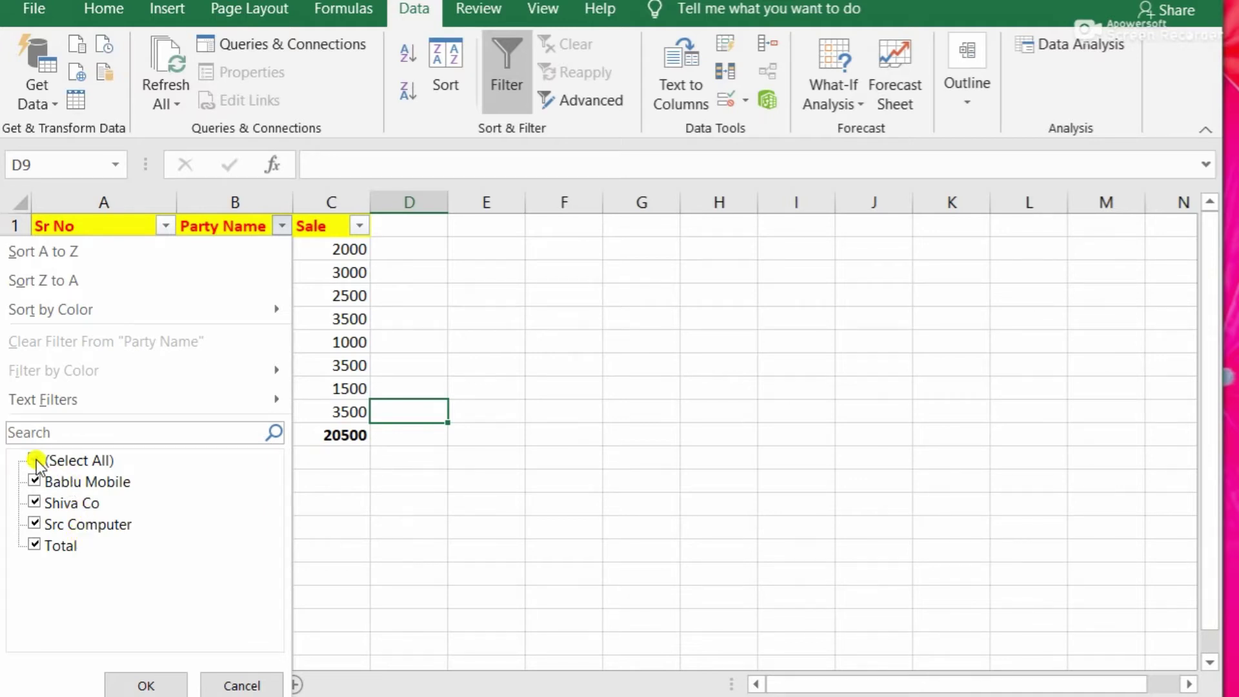
click(35, 460)
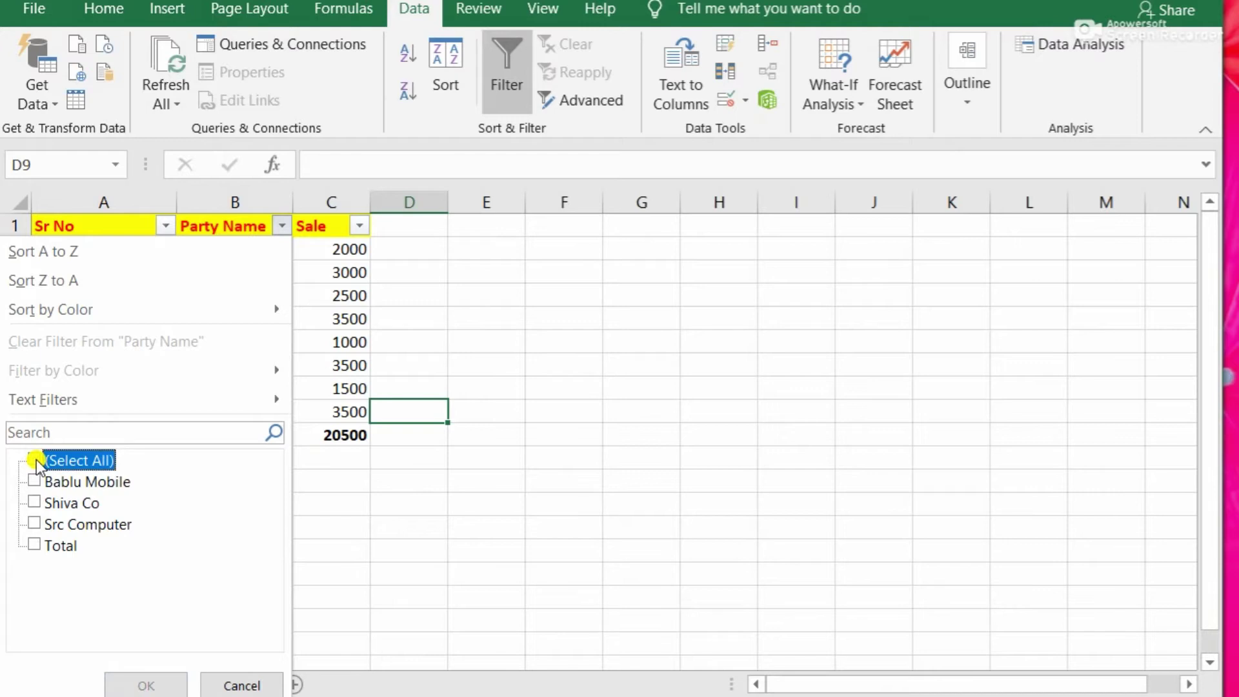
click(36, 524)
click(142, 684)
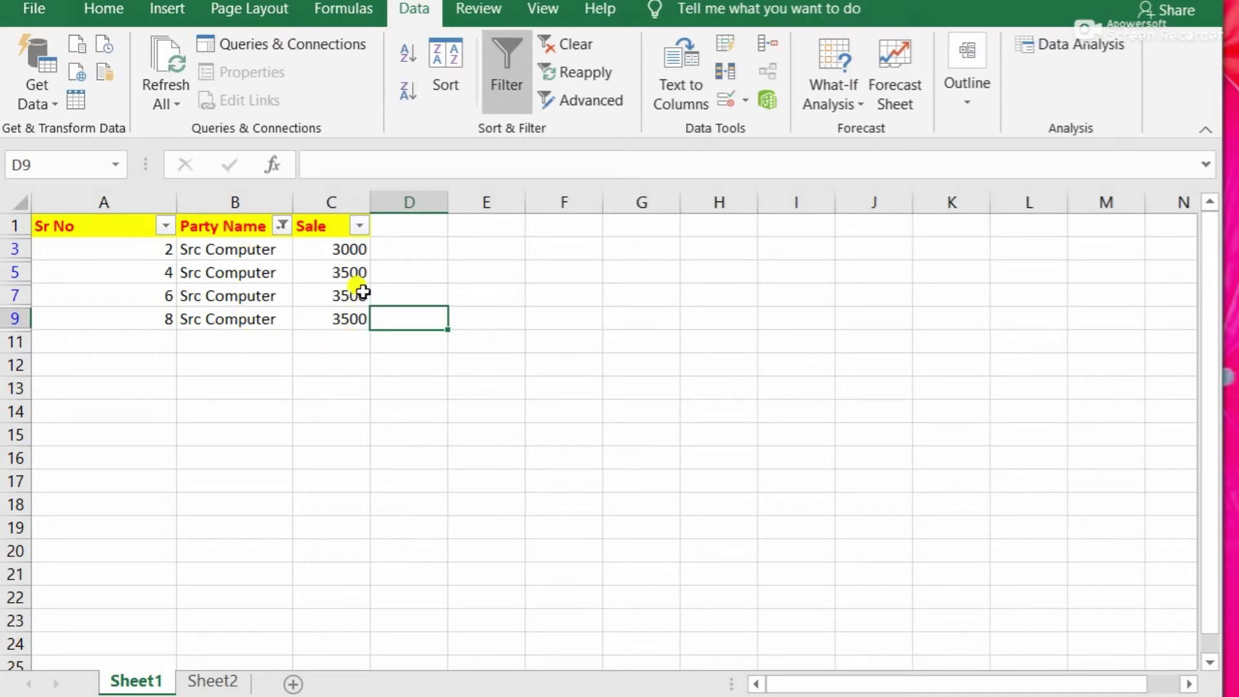
- Add the Total row to the Party Name filter alongside Src Computer
click(283, 234)
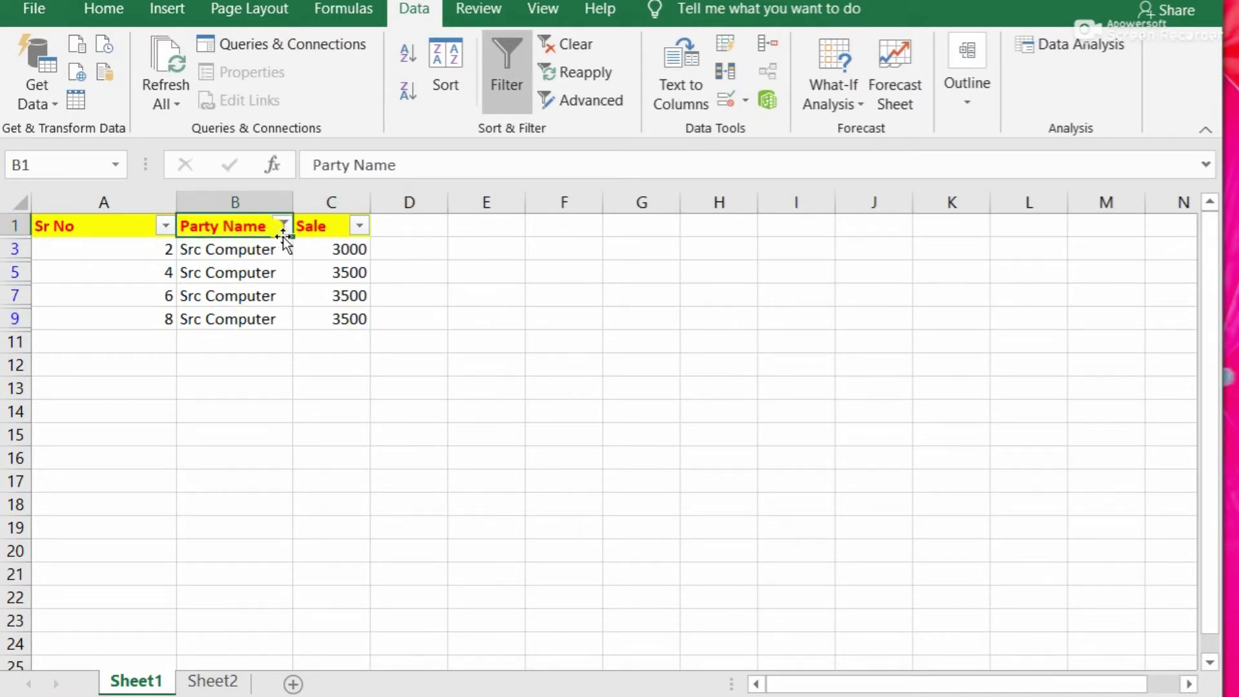
click(282, 225)
click(76, 526)
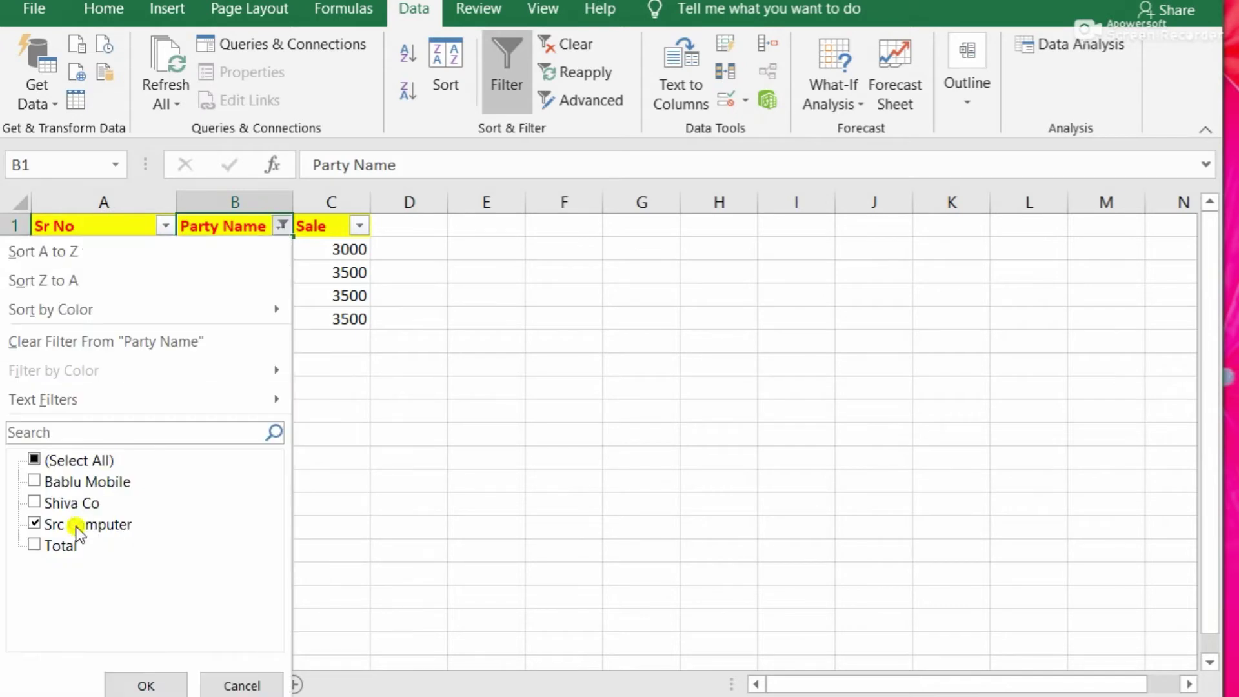
click(31, 544)
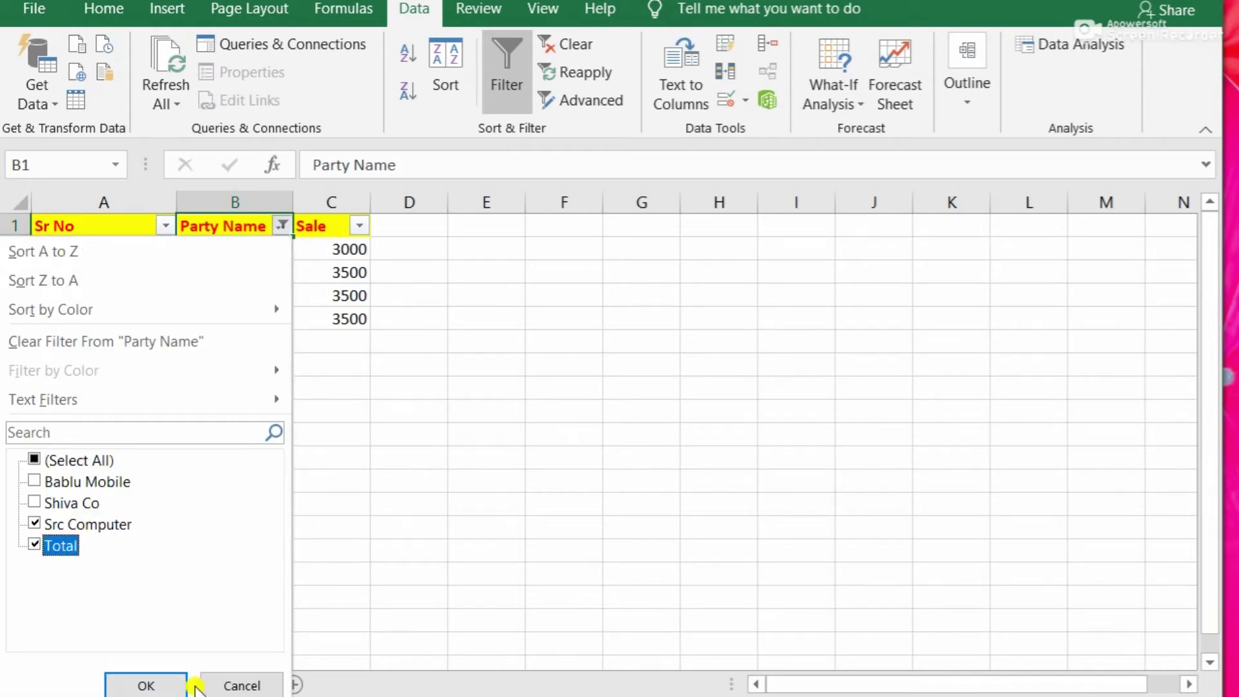
click(171, 684)
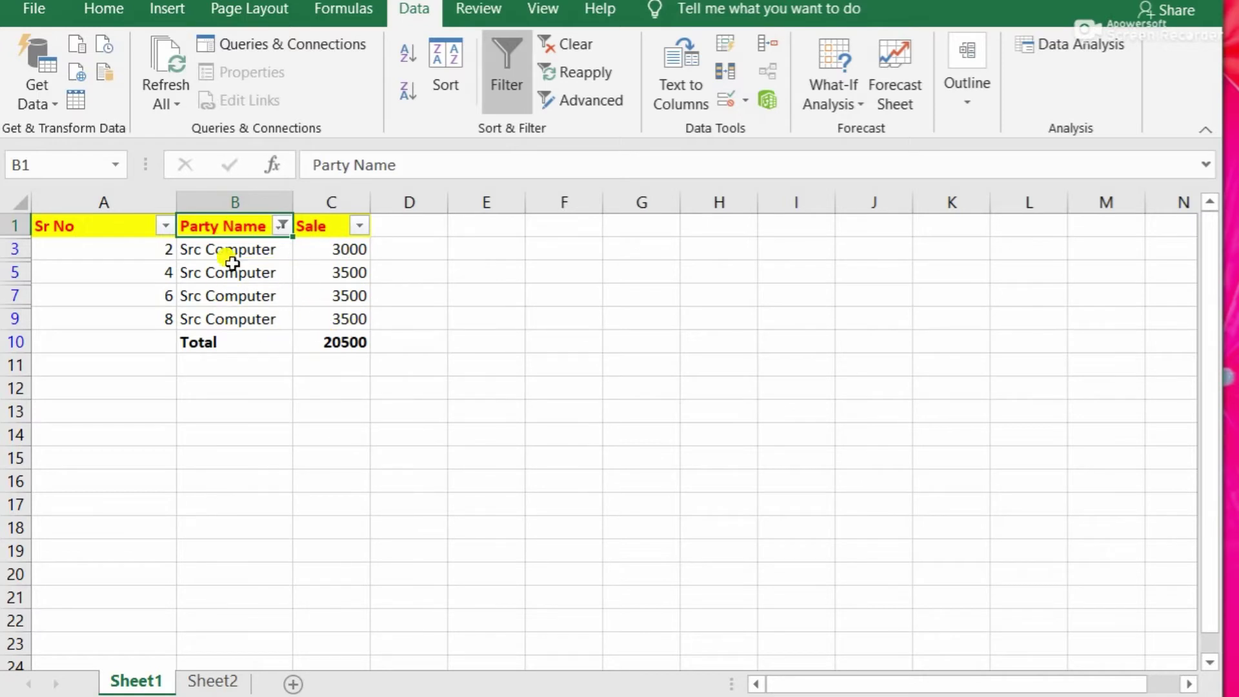
- Check the visible sale amounts' sum, then reselect all party names in the filter
drag(324, 251, 349, 315)
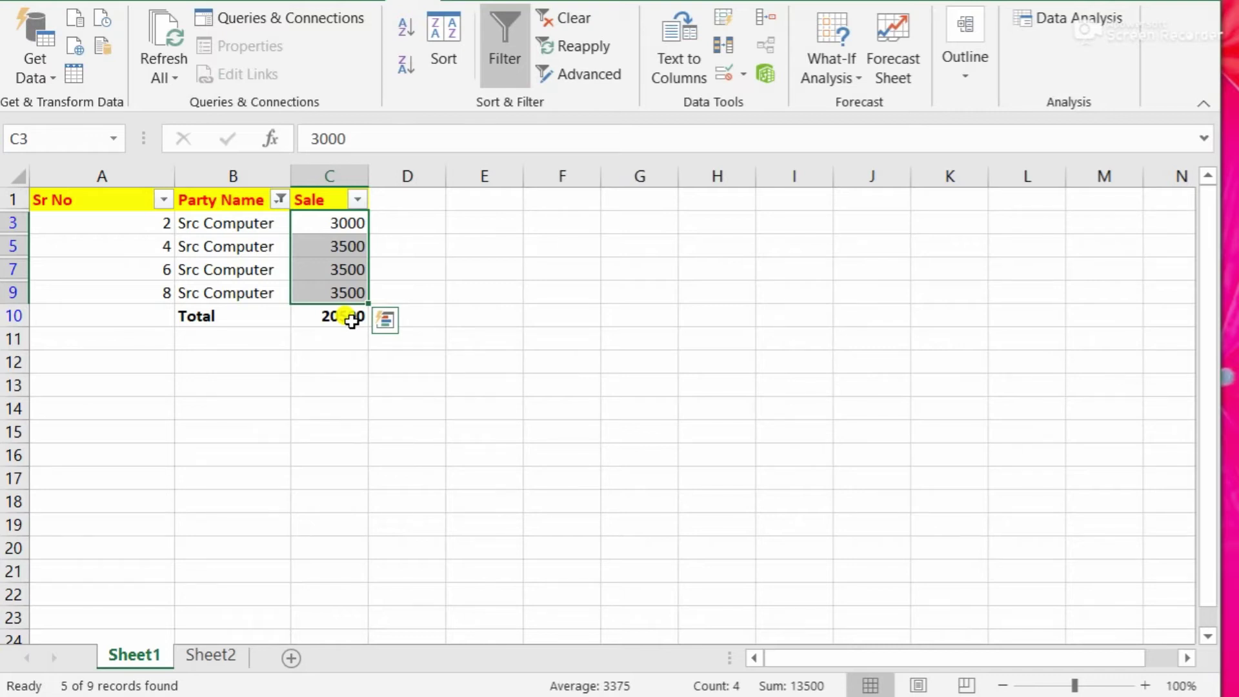
click(279, 201)
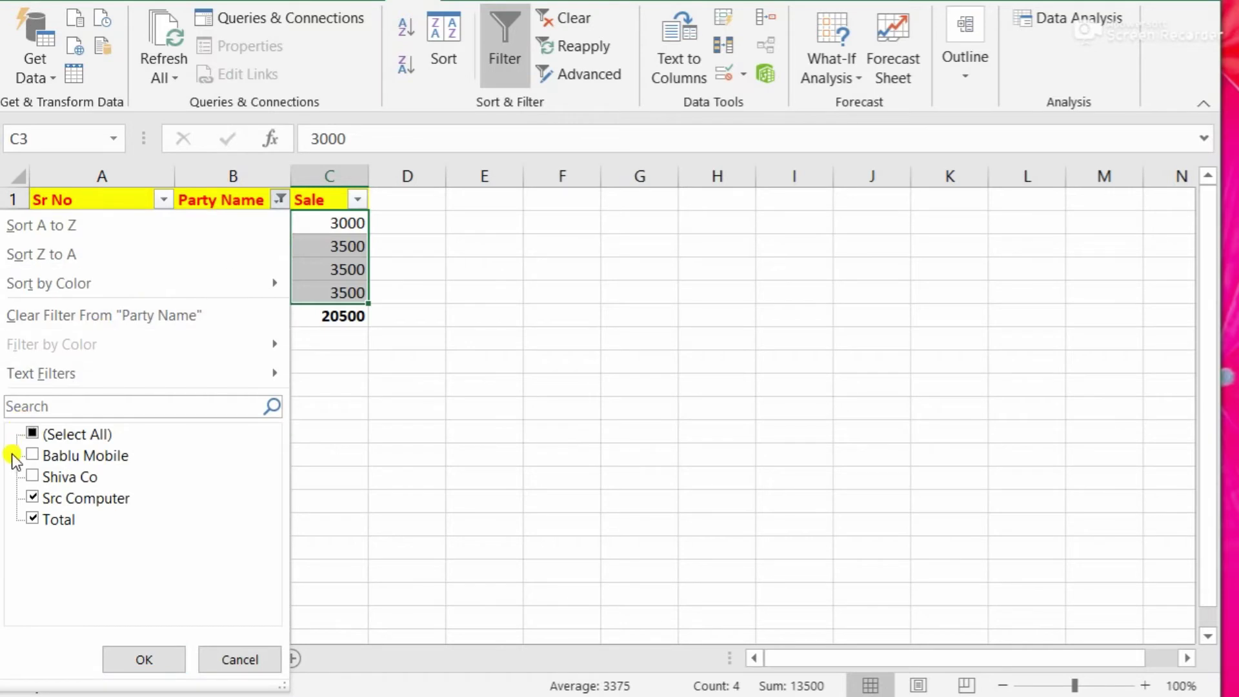
click(31, 435)
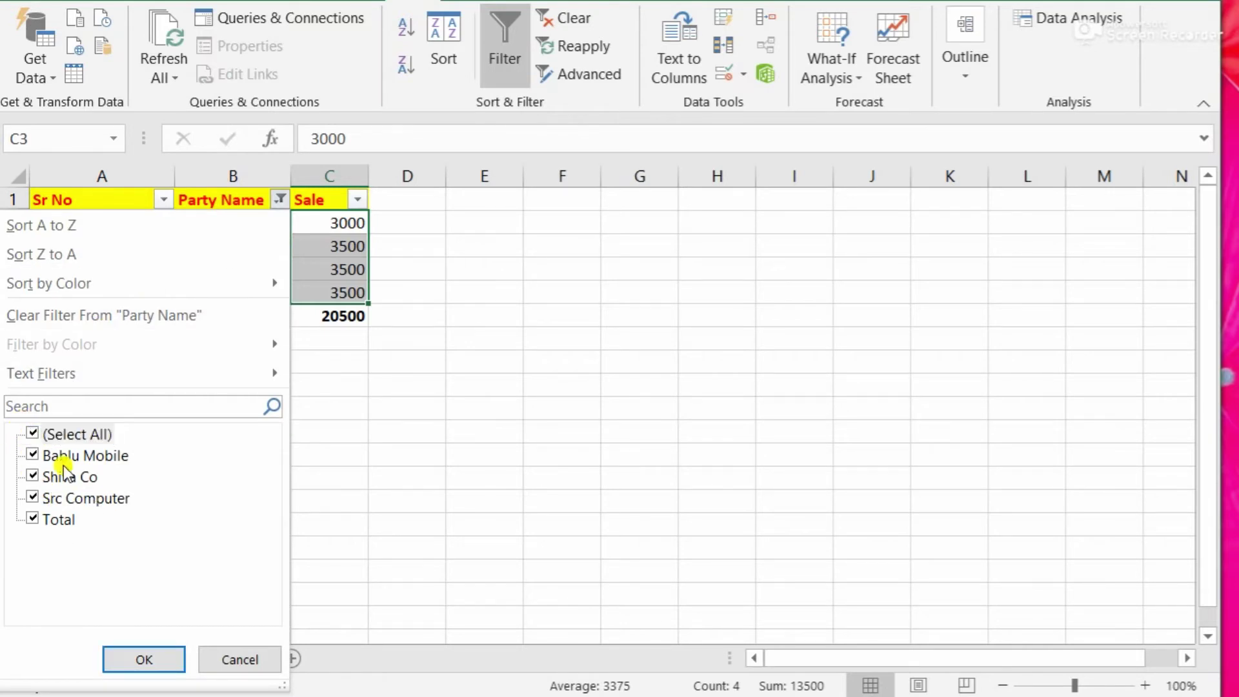
click(158, 662)
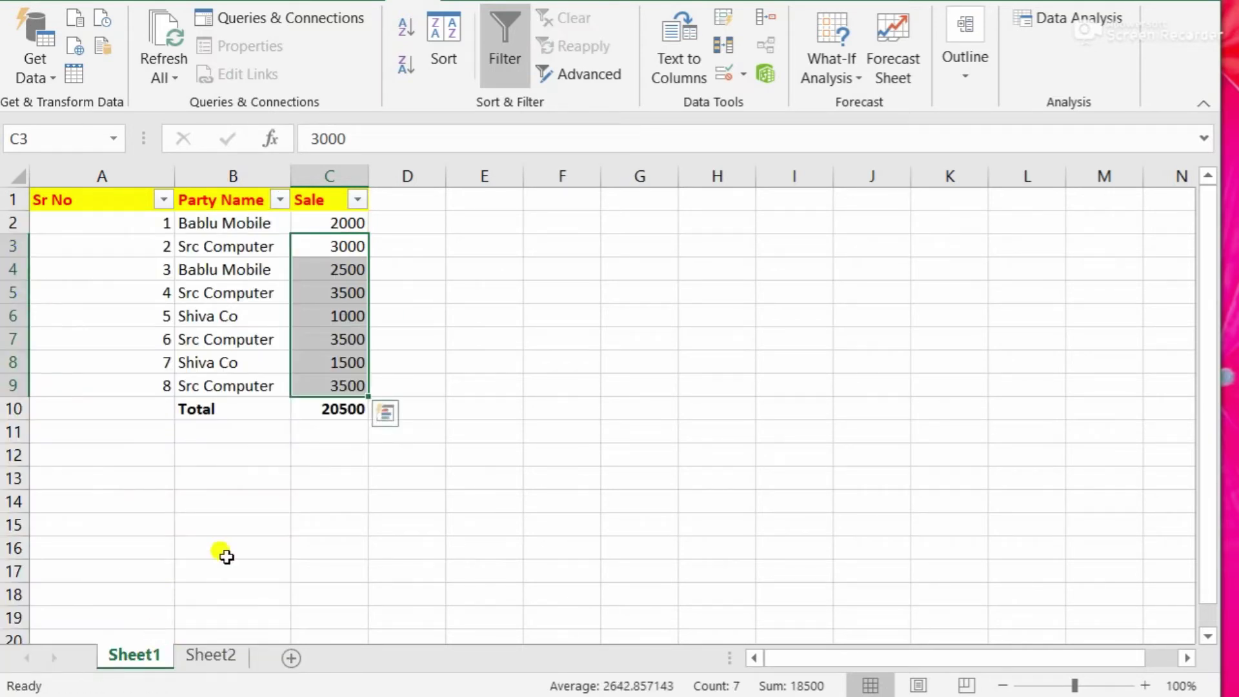
click(501, 362)
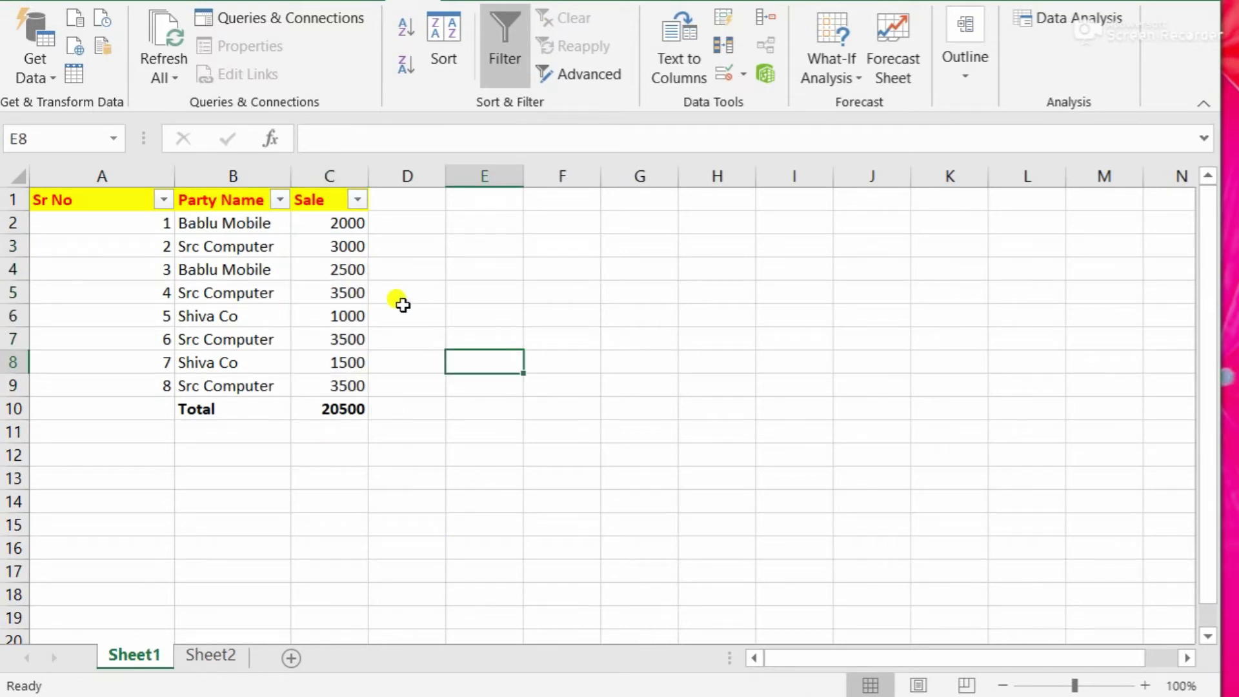
- Turn off AutoFilter and delete the SUM formula from total cell C10
key(ctrl+shift+l)
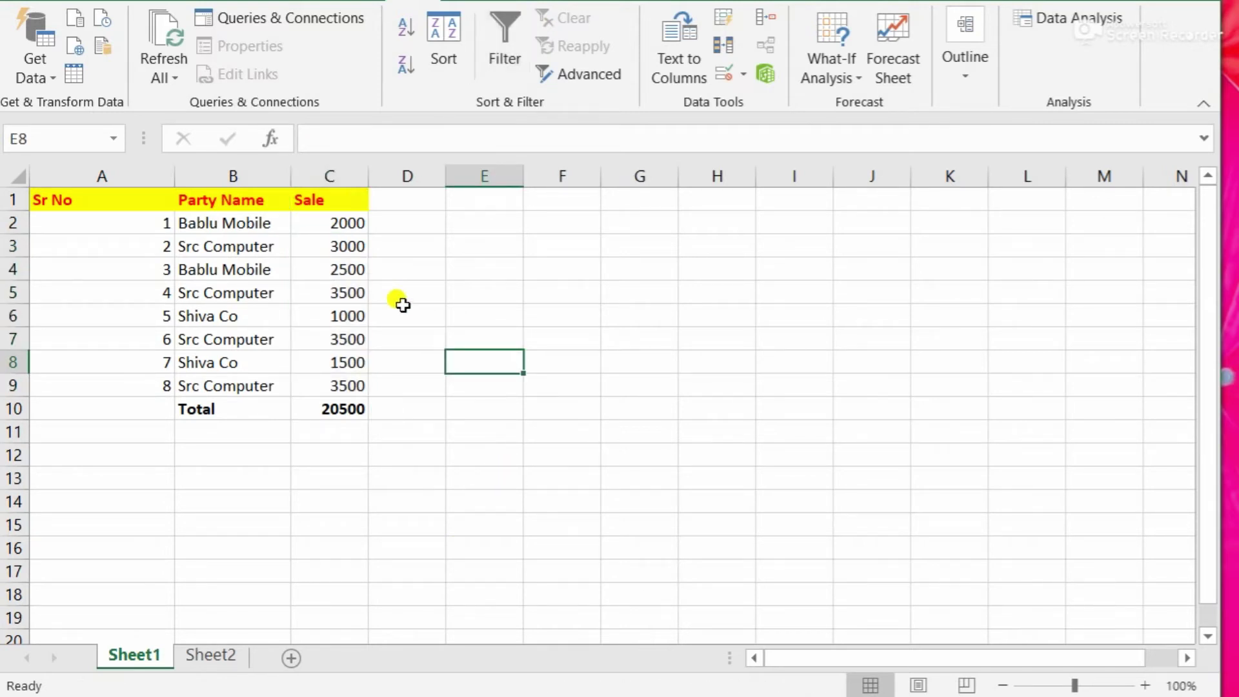
click(330, 409)
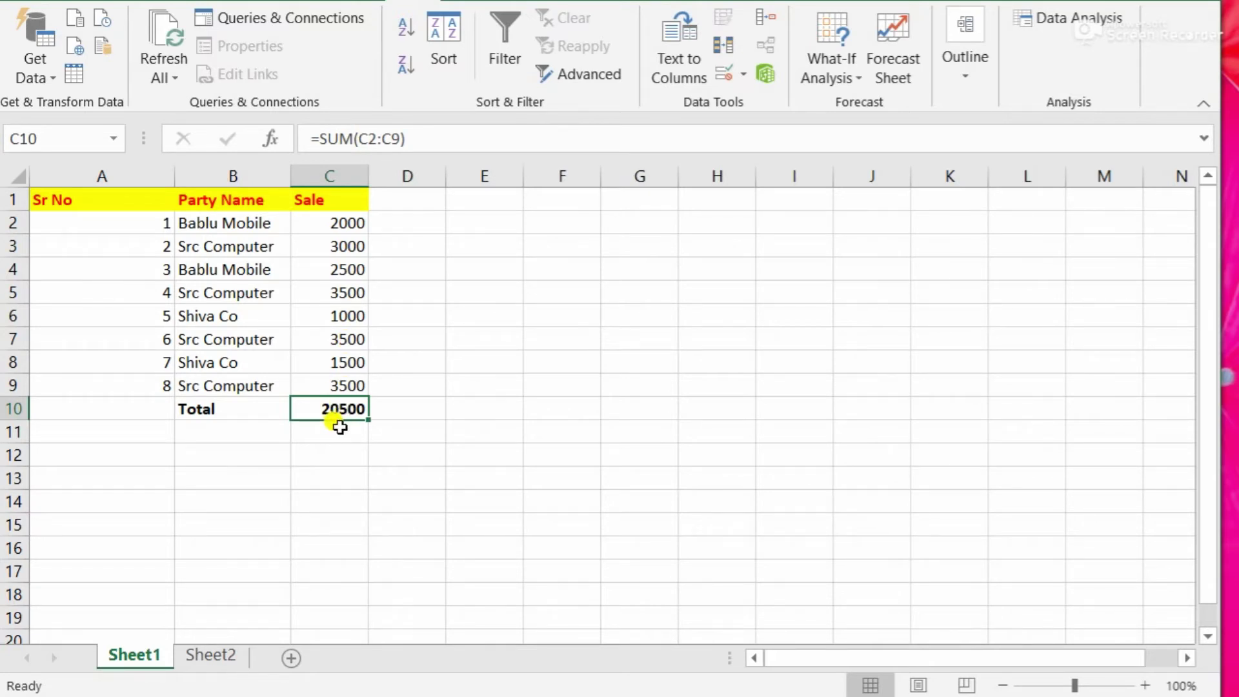
key(Delete)
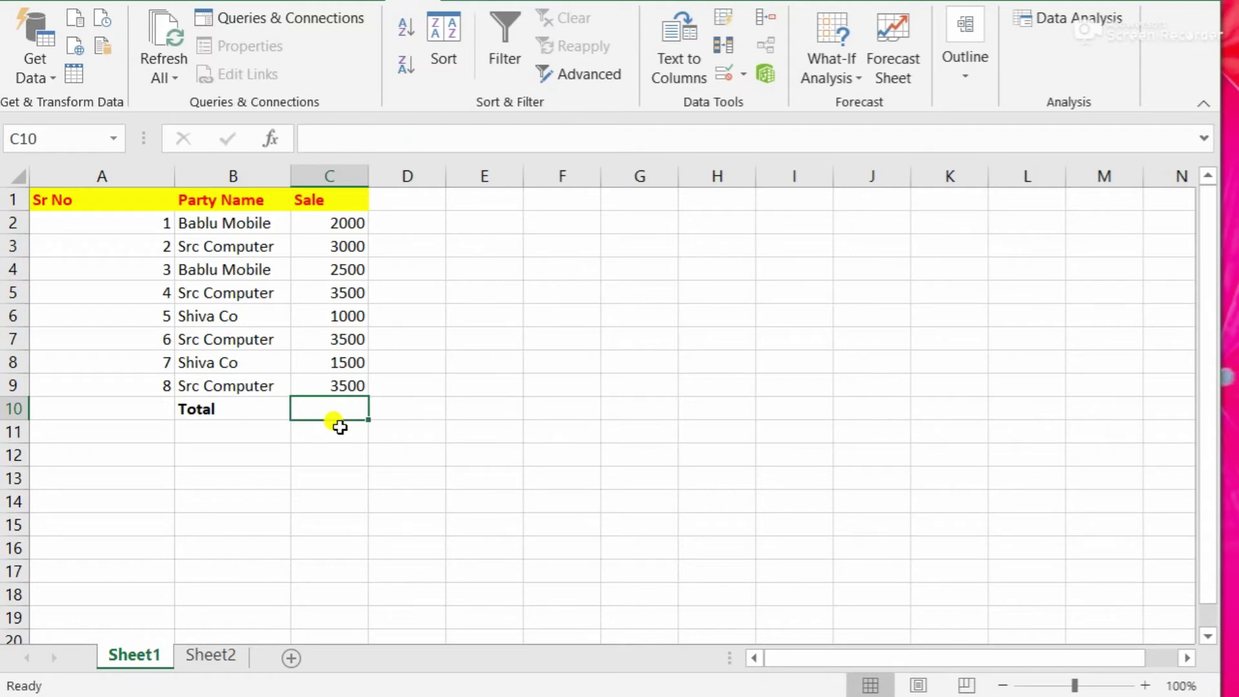
- Enter =SUBTOTAL(9,C2:C9) in C10 to total the eight sales as 20500
text(=)
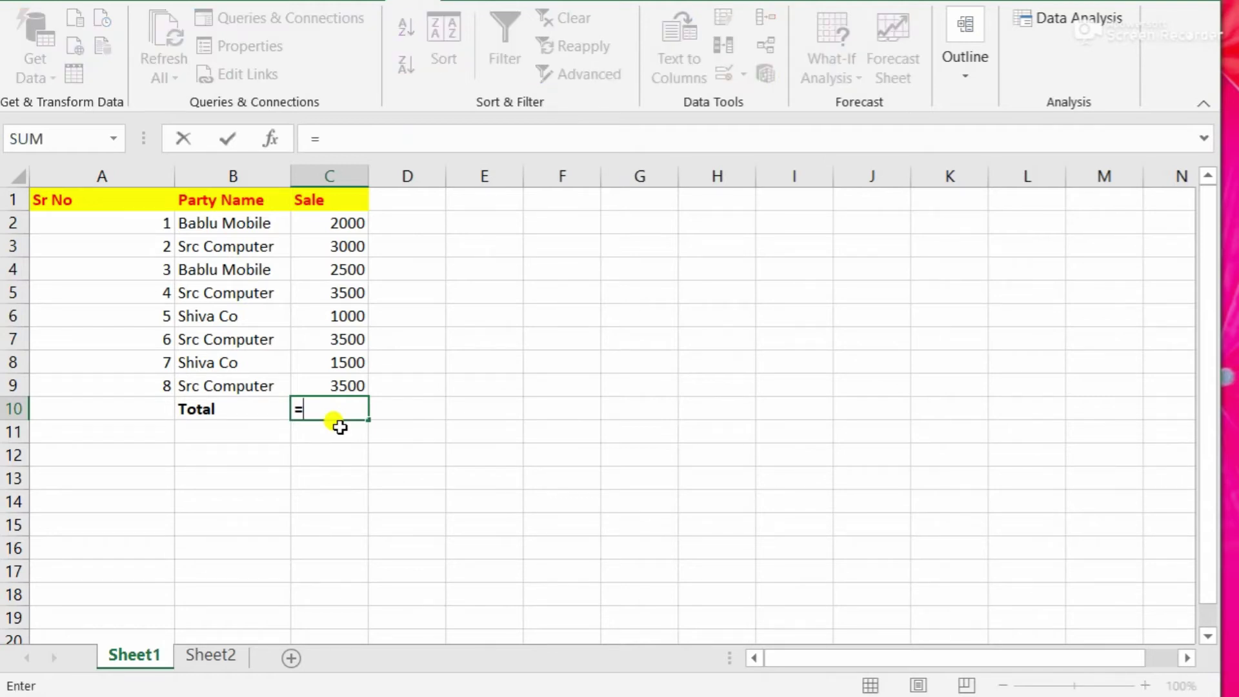
text(su)
text(b)
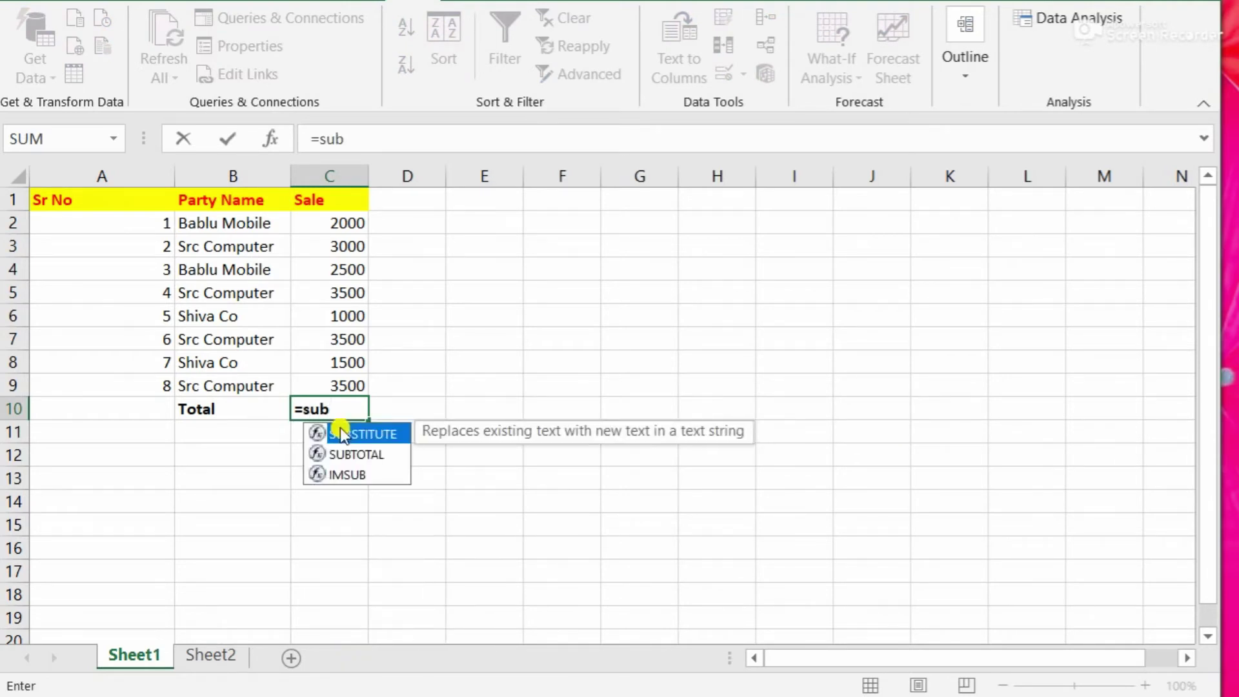
click(360, 455)
double_click(360, 456)
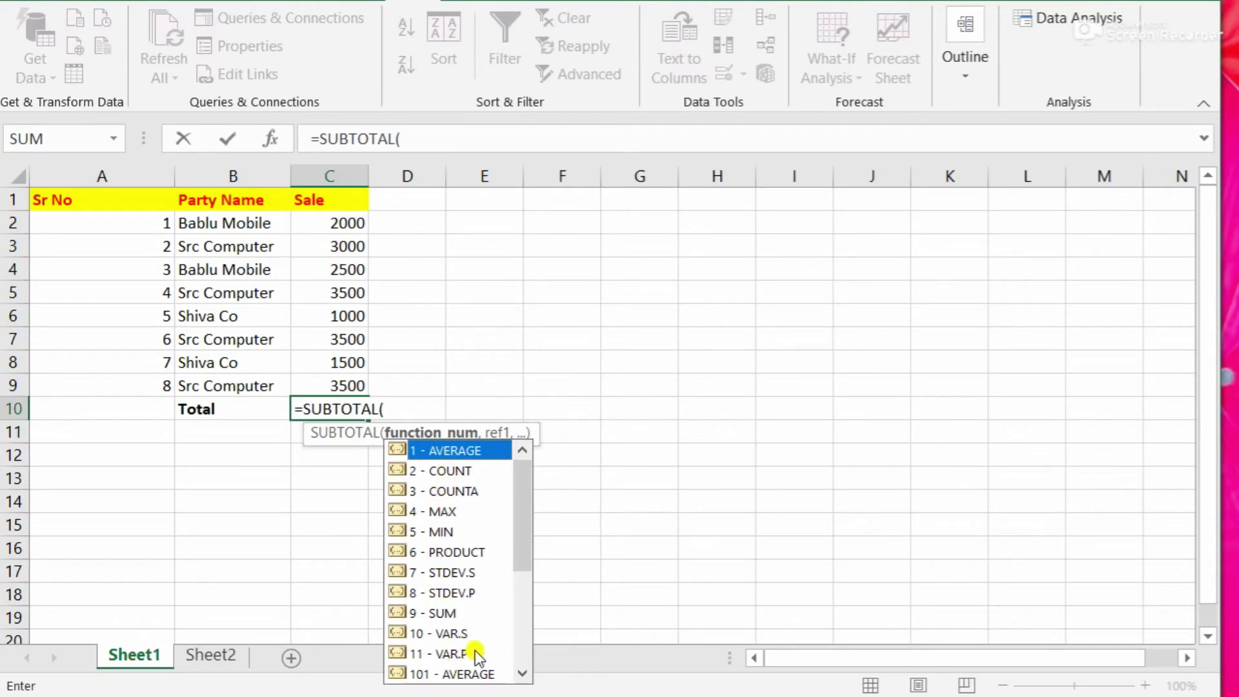
mouse_move(525, 534)
mouse_down()
mouse_move(525, 622)
mouse_move(526, 471)
mouse_up()
click(417, 614)
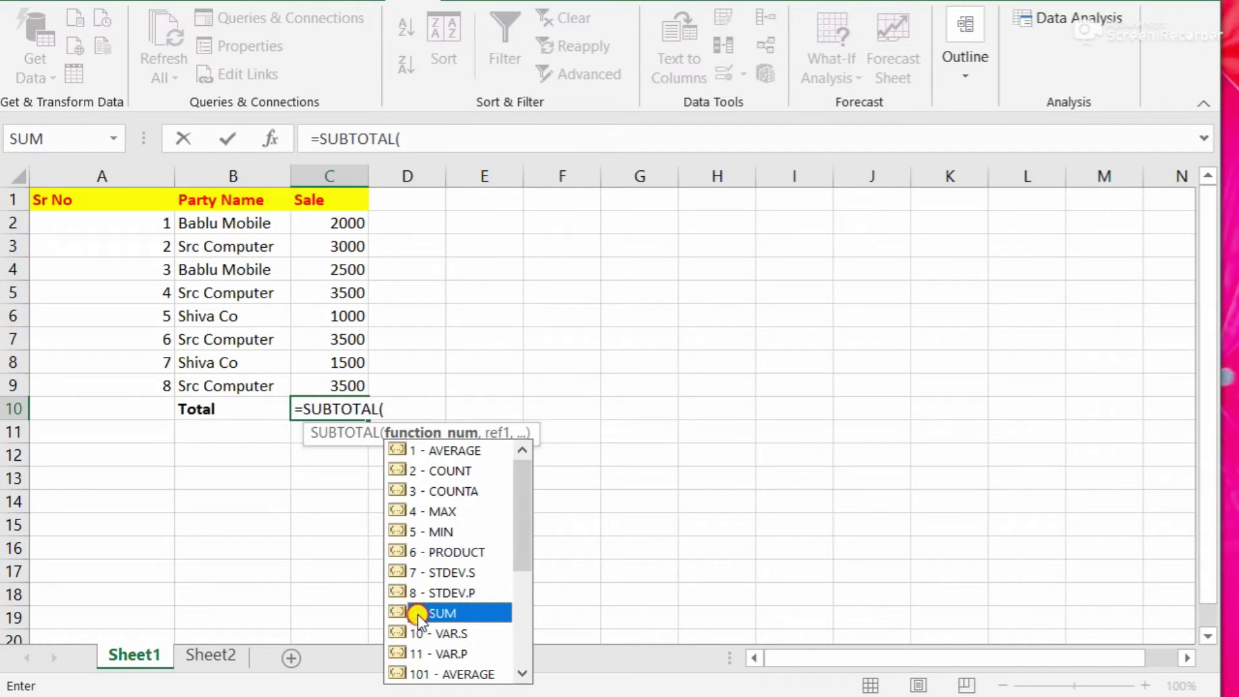
double_click(417, 614)
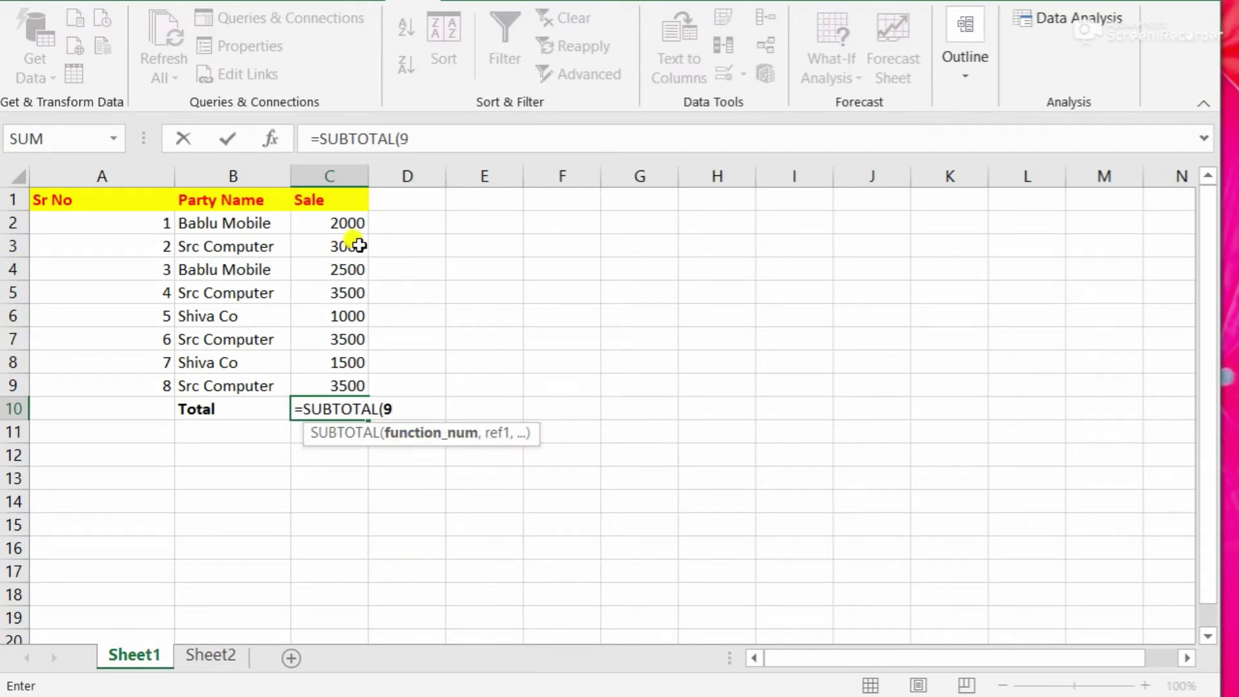
click(341, 221)
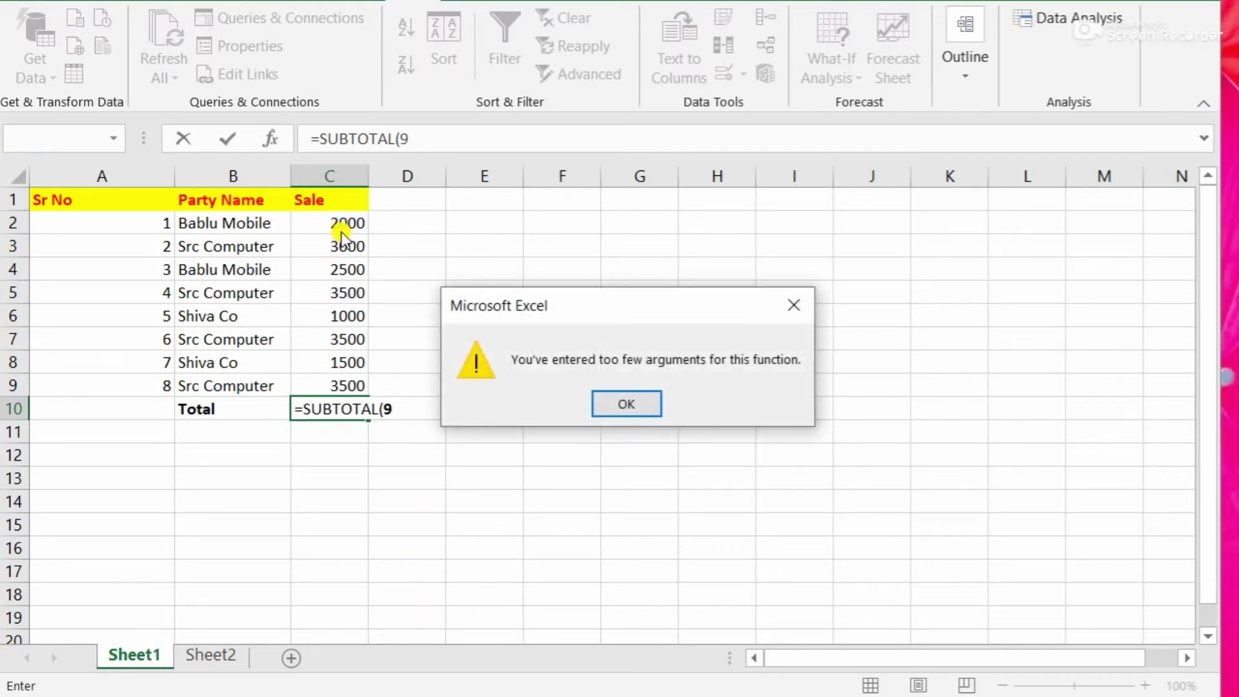
click(615, 400)
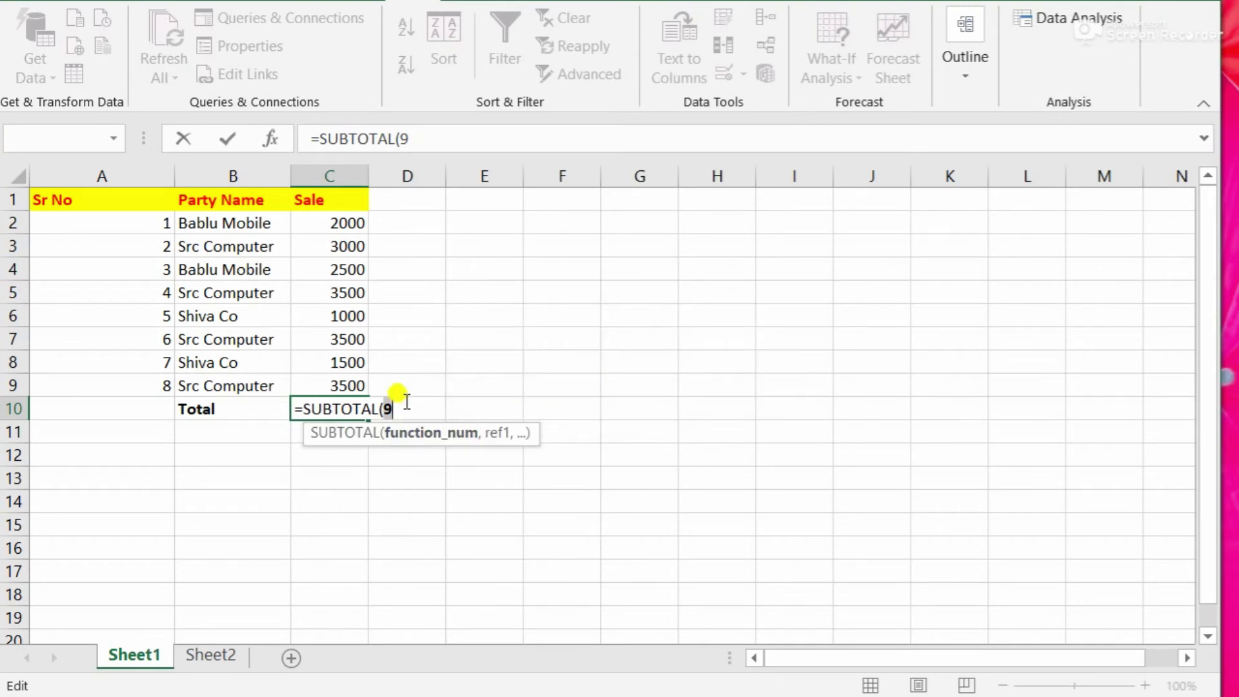
text(,)
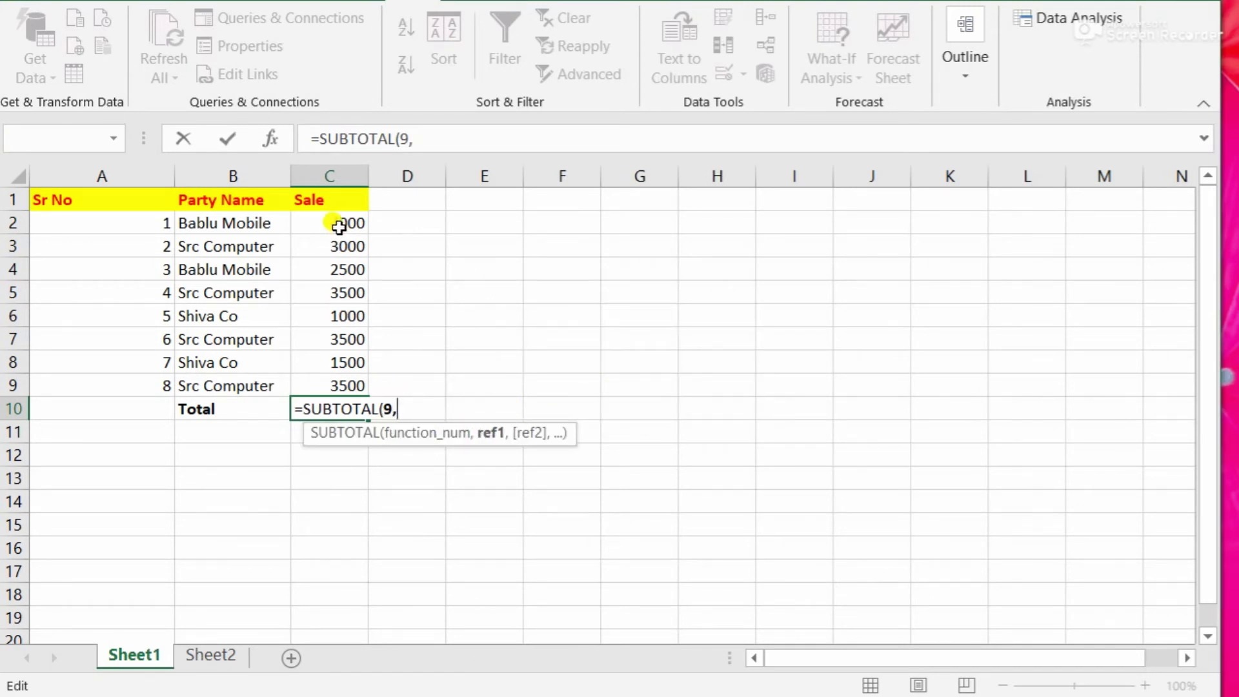
drag(338, 224, 339, 385)
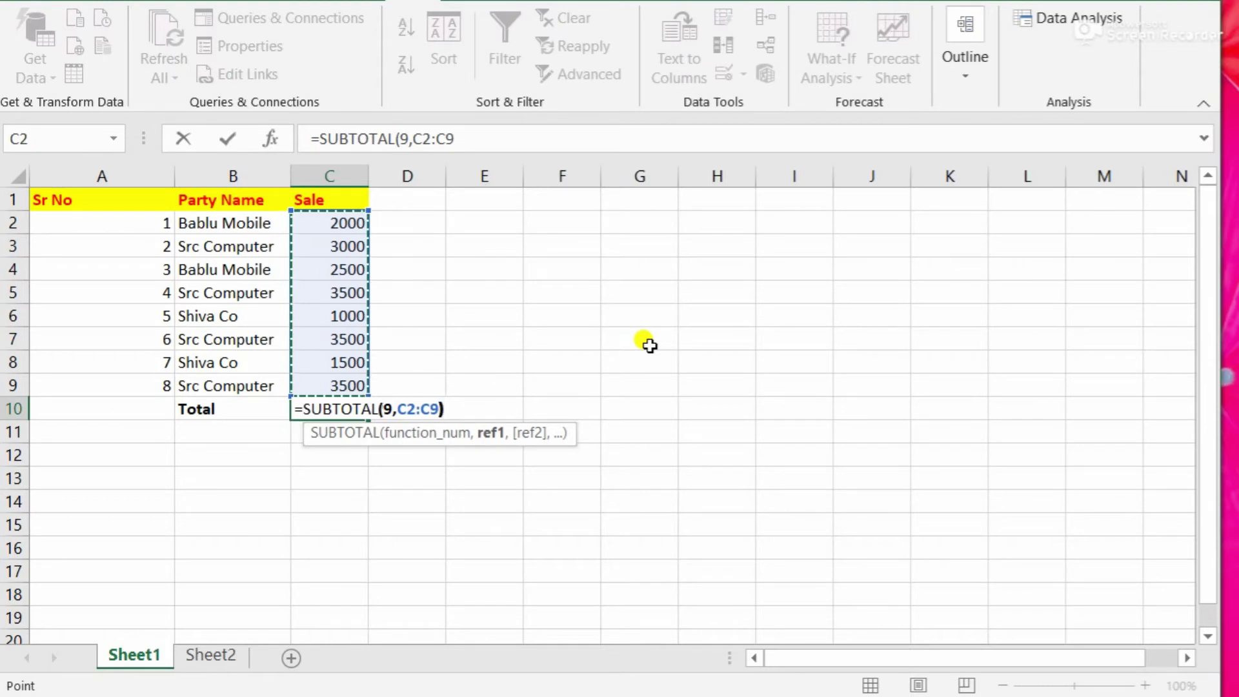
text())
key(Return)
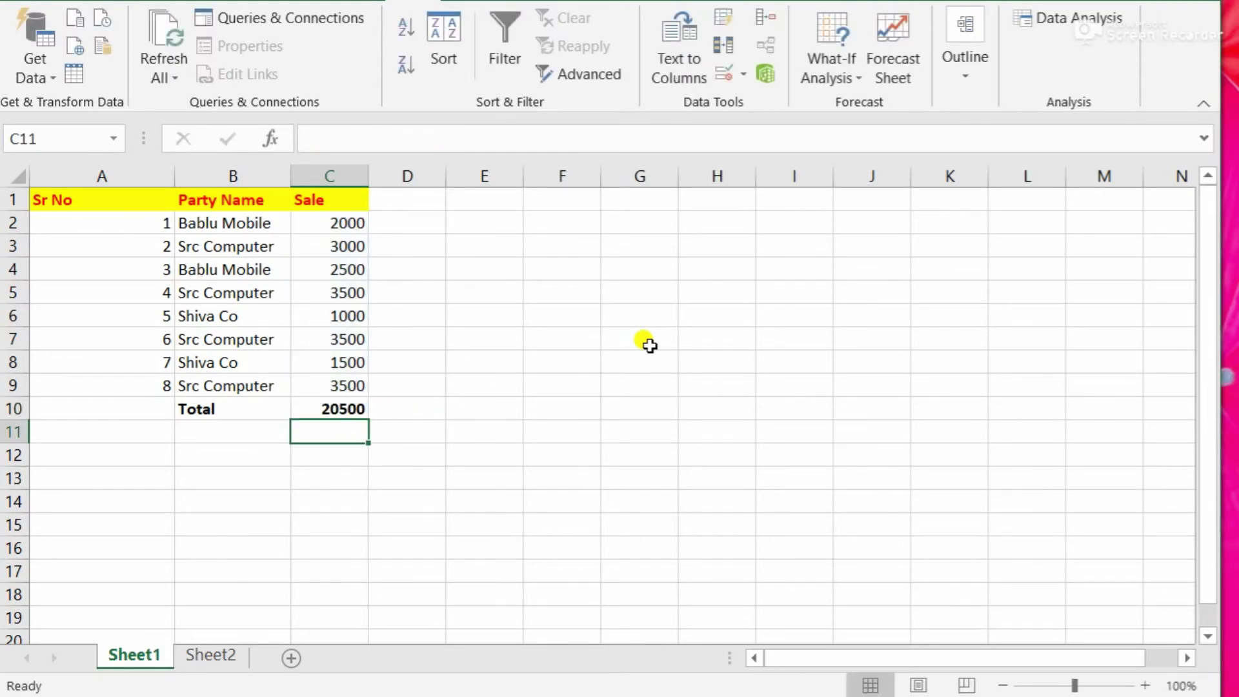
- Re-enable AutoFilter and show only Src Computer rows, giving a 13500 total
click(316, 408)
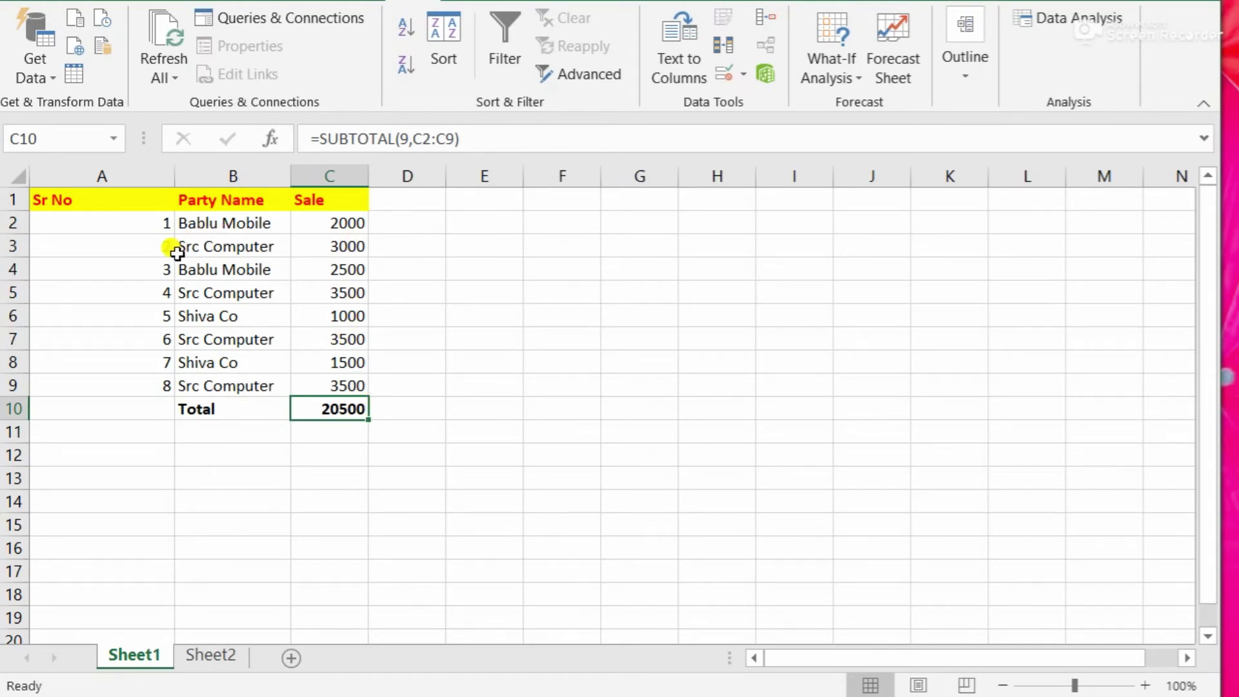
key(ctrl+shift+l)
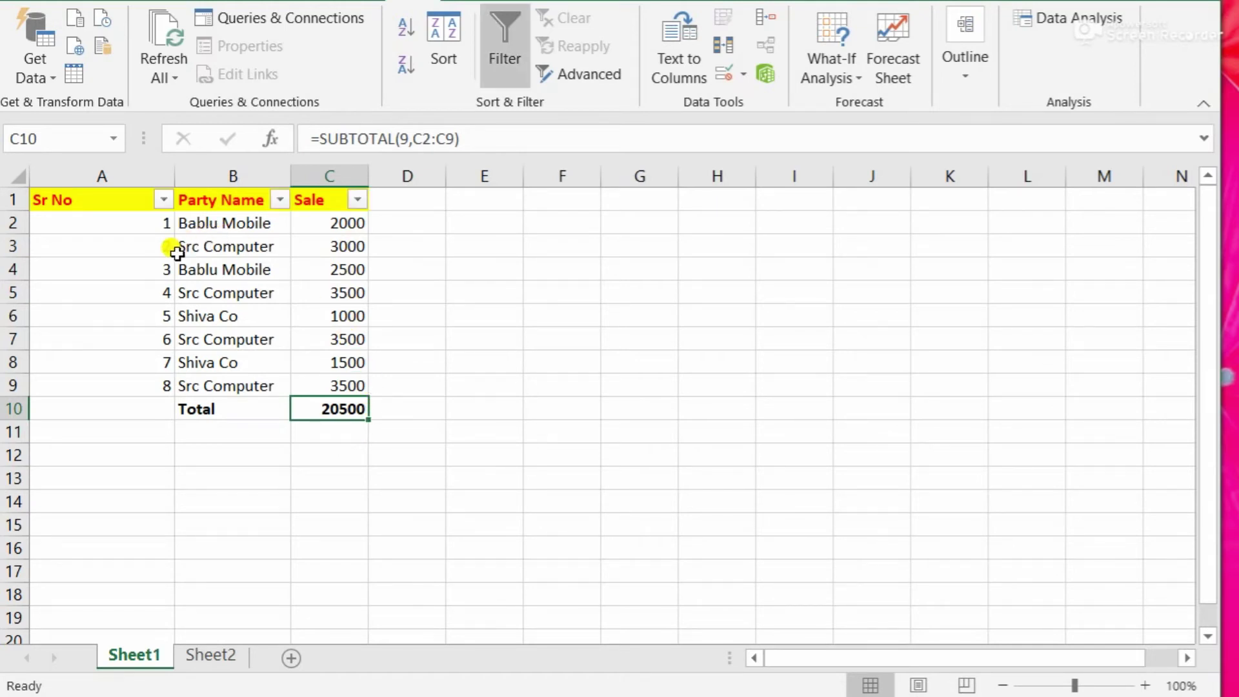
click(280, 200)
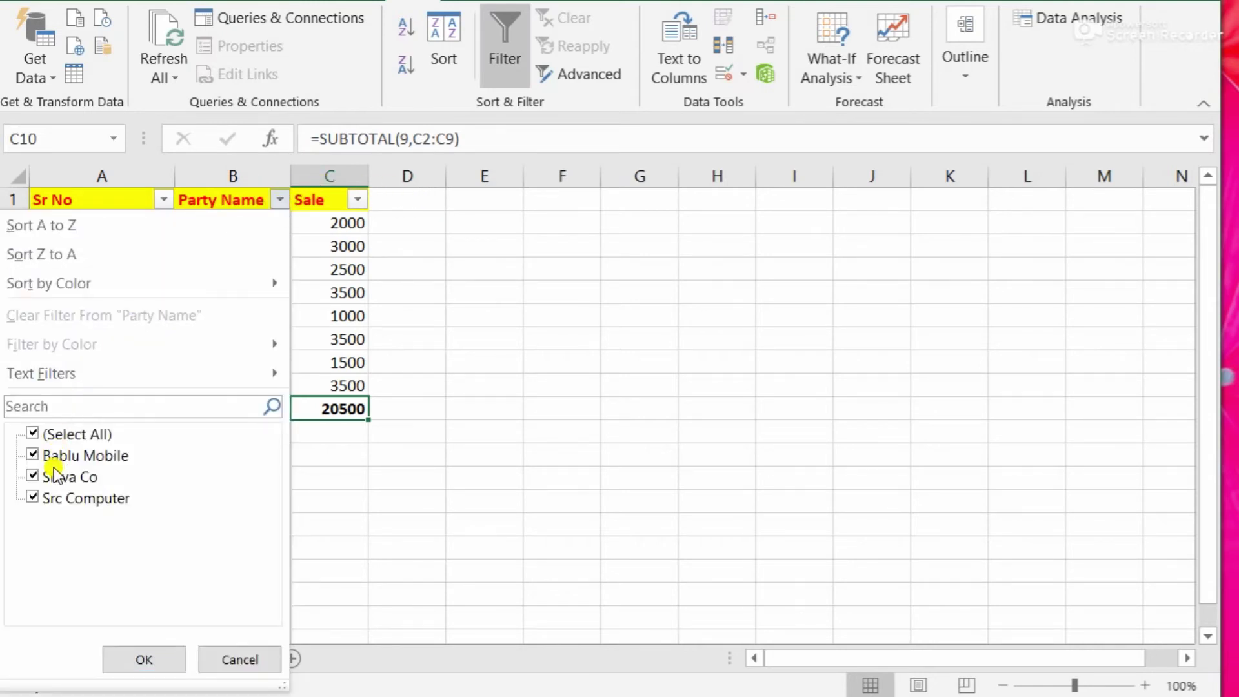
click(33, 499)
click(33, 434)
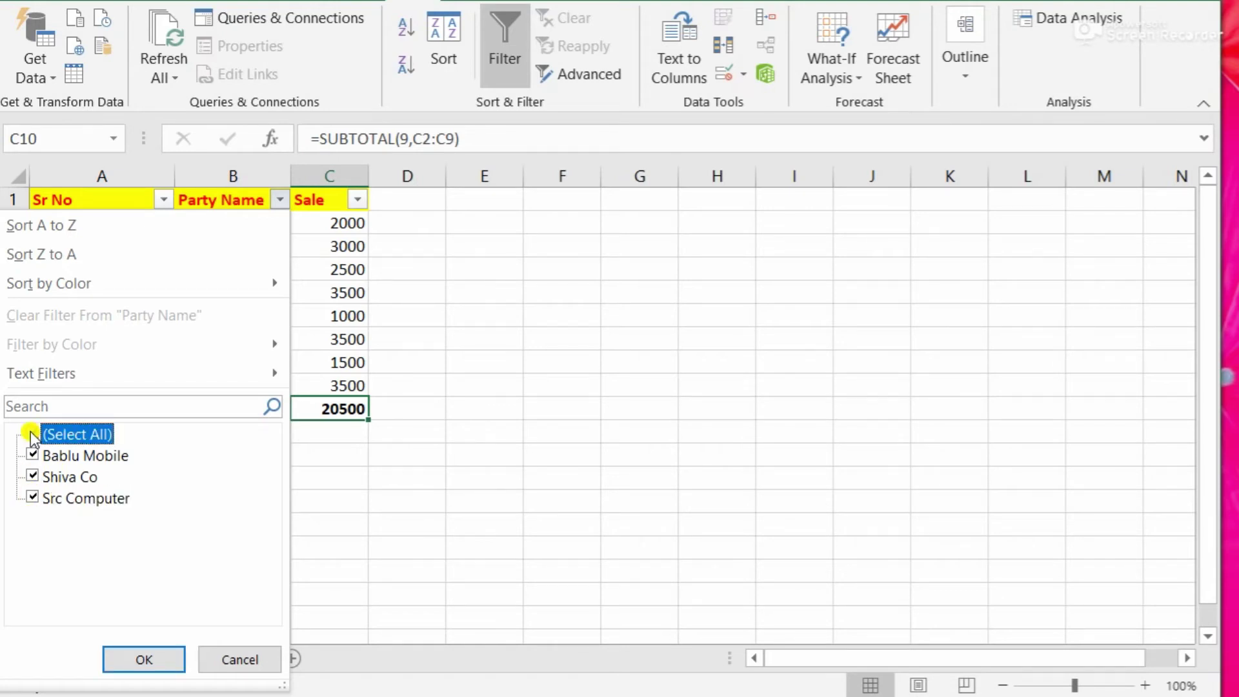
click(32, 433)
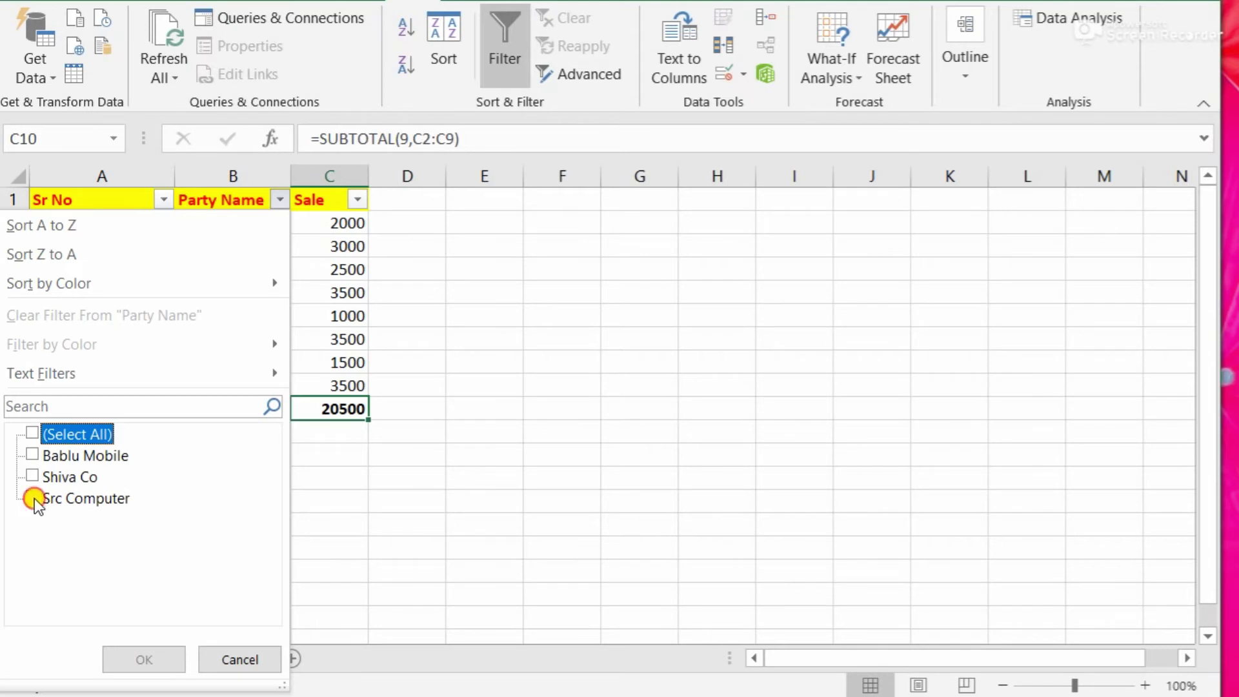
click(33, 498)
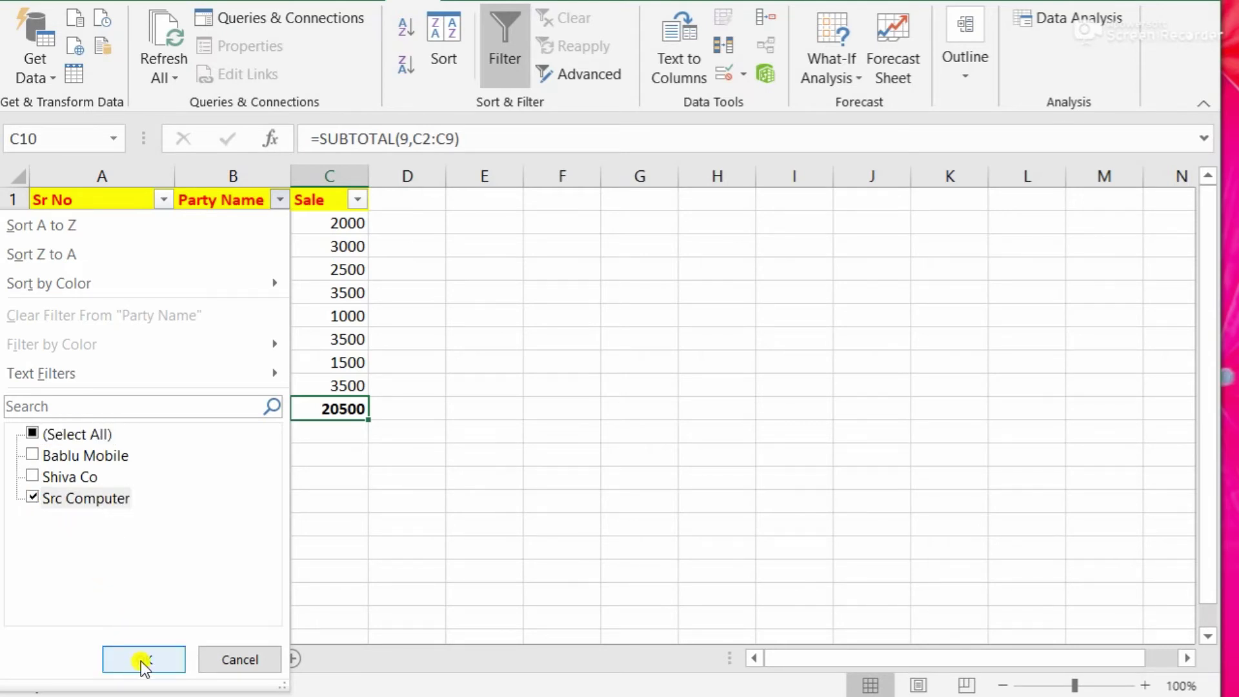
click(143, 660)
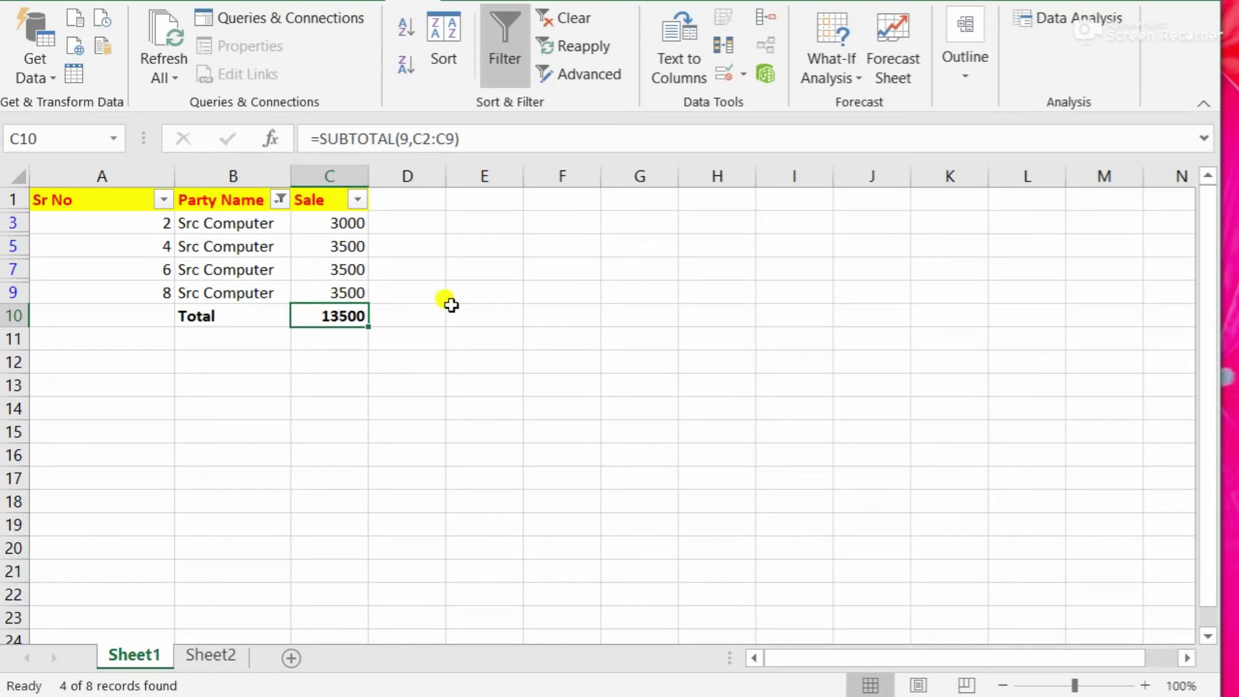
click(423, 289)
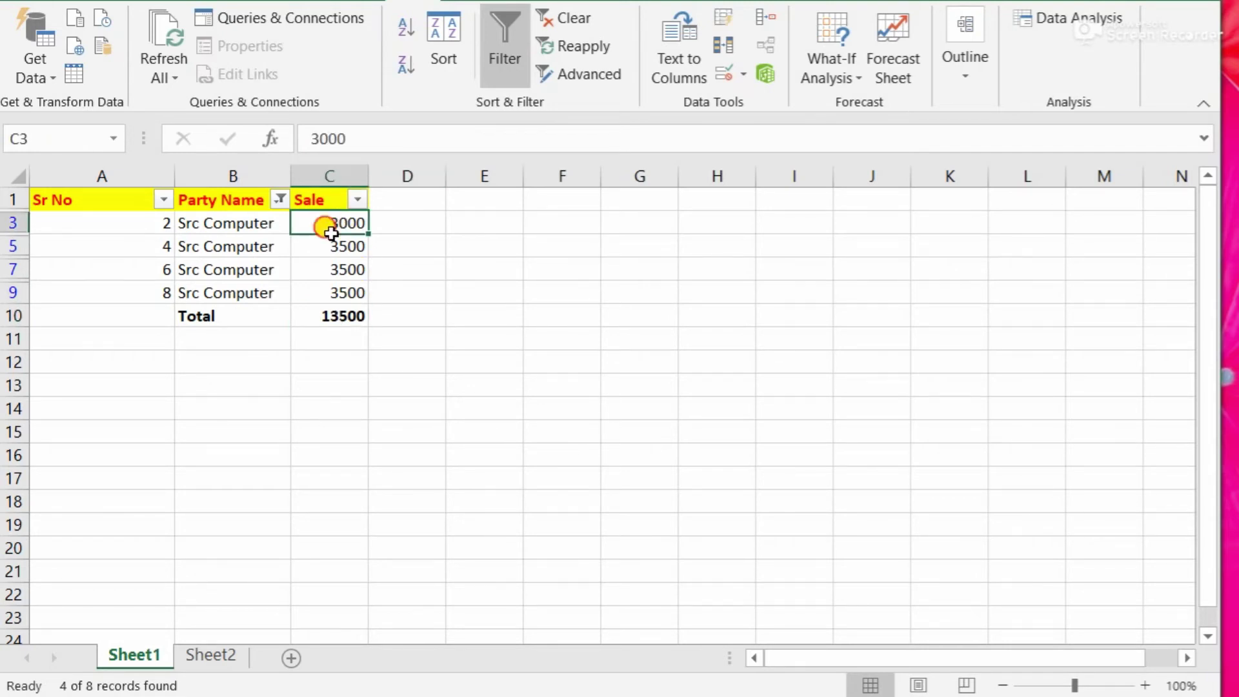
drag(330, 223, 332, 289)
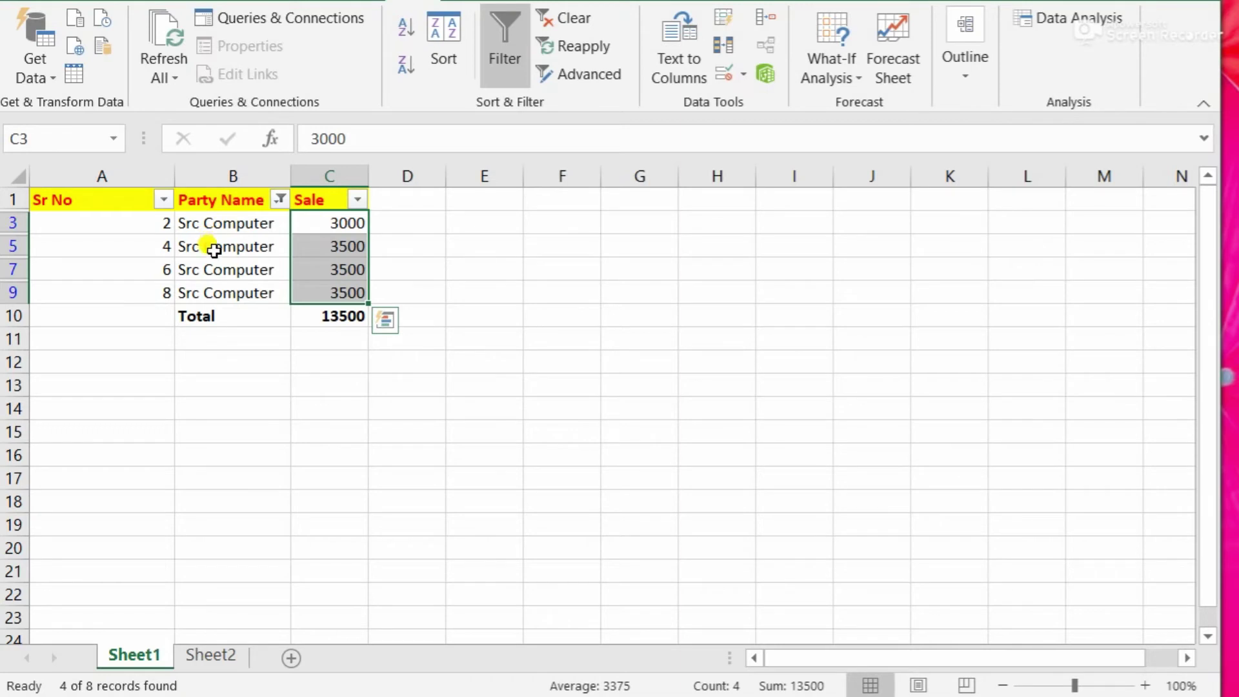
- Switch the Party Name filter from Src Computer to Bablu Mobile
click(280, 202)
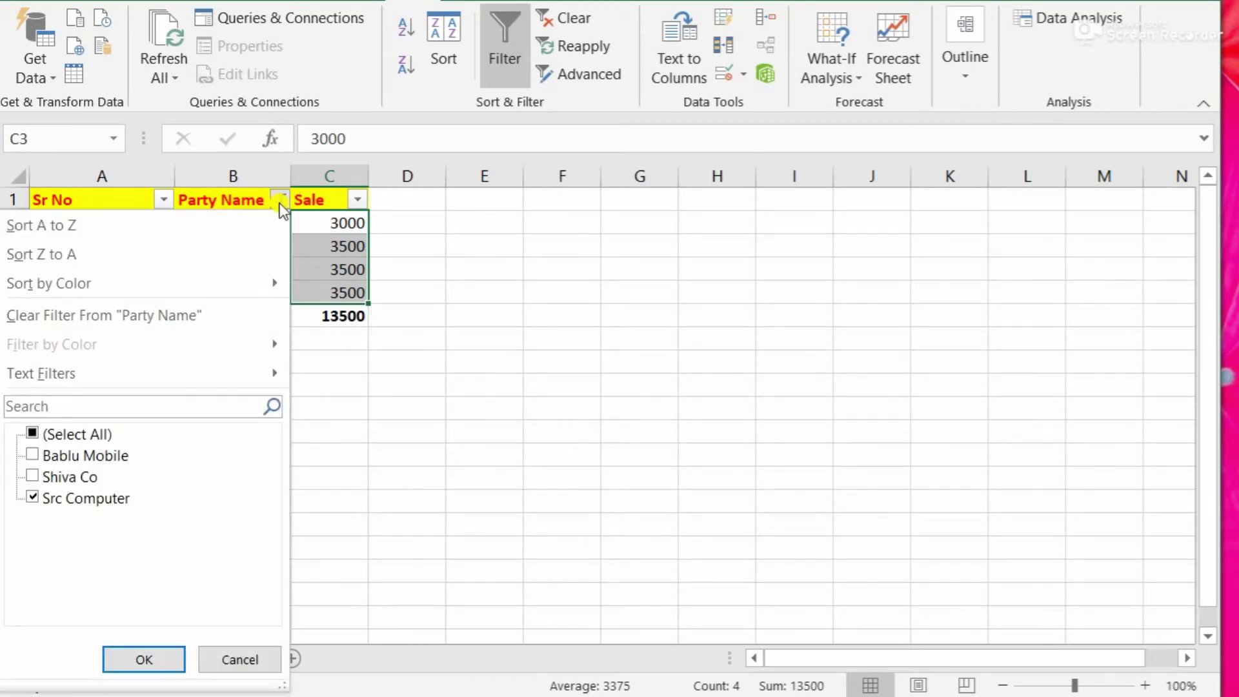
click(38, 456)
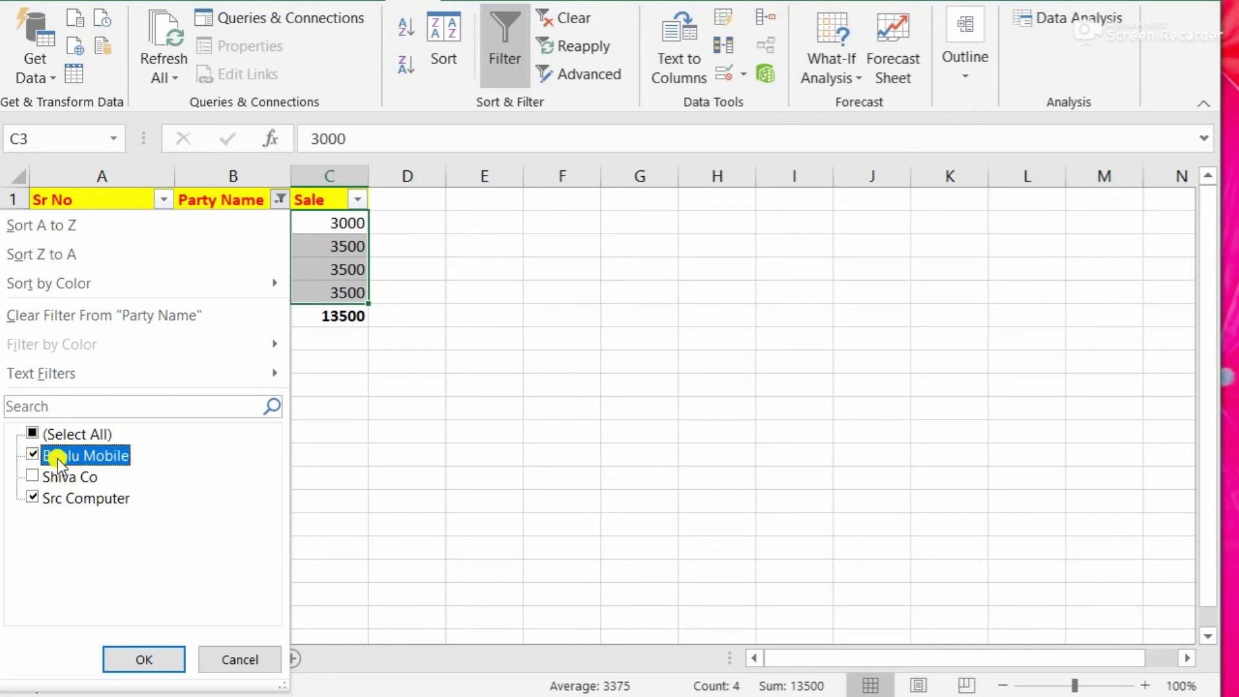
click(32, 498)
click(144, 658)
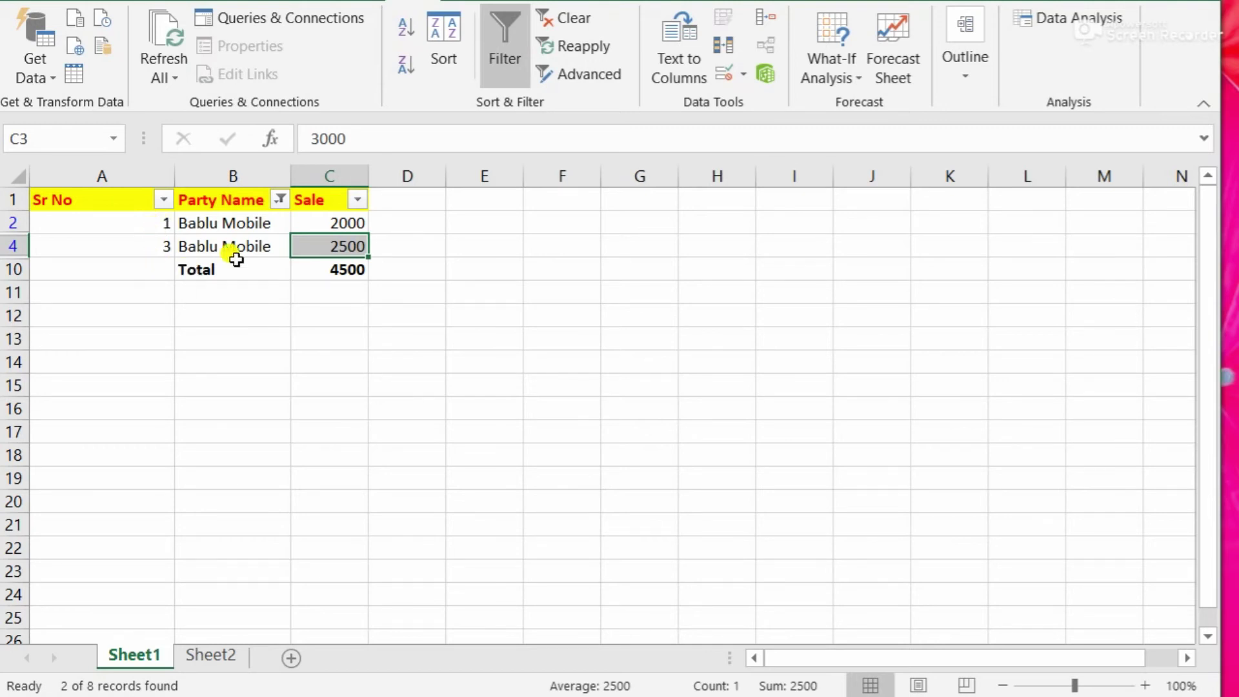
- Swap the Party Name filter from Bablu Mobile back to Src Computer
click(279, 202)
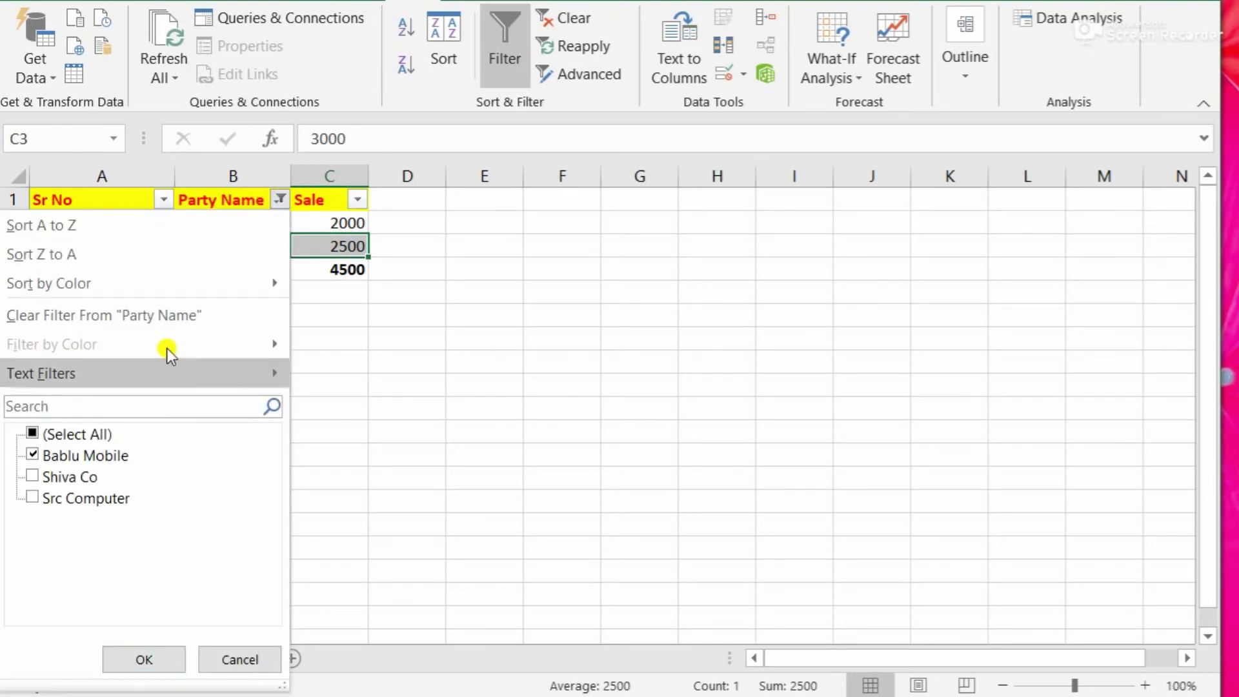
click(32, 454)
click(32, 498)
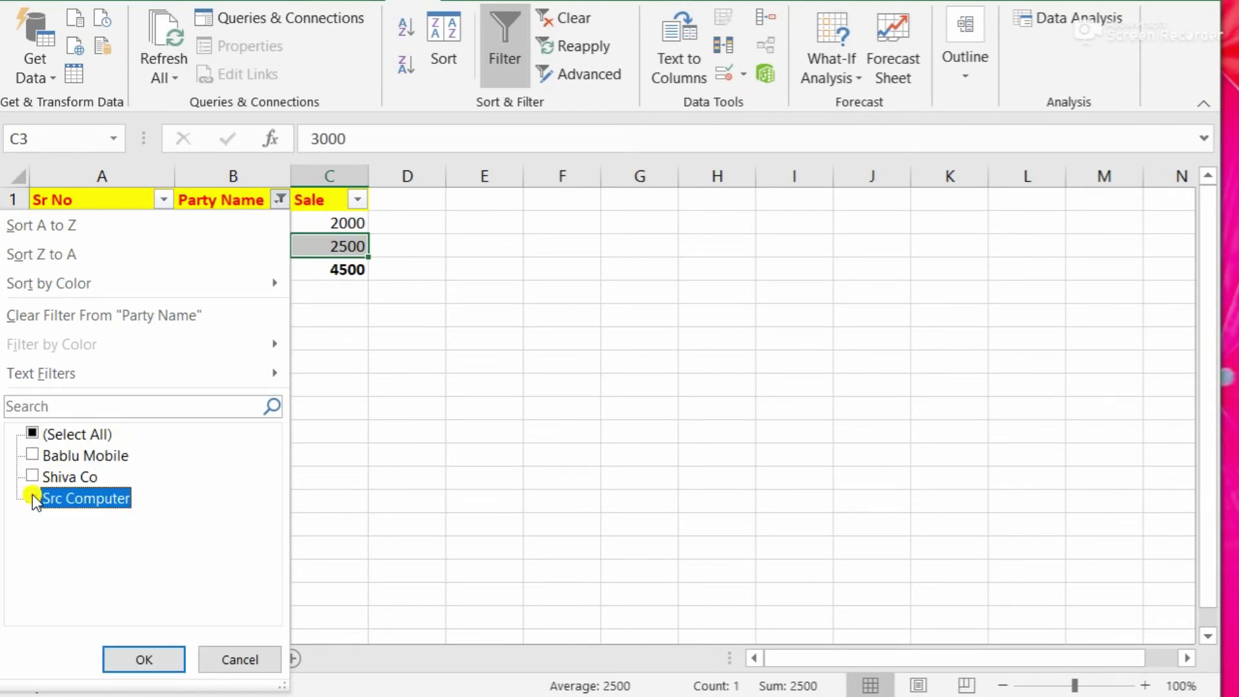
click(164, 668)
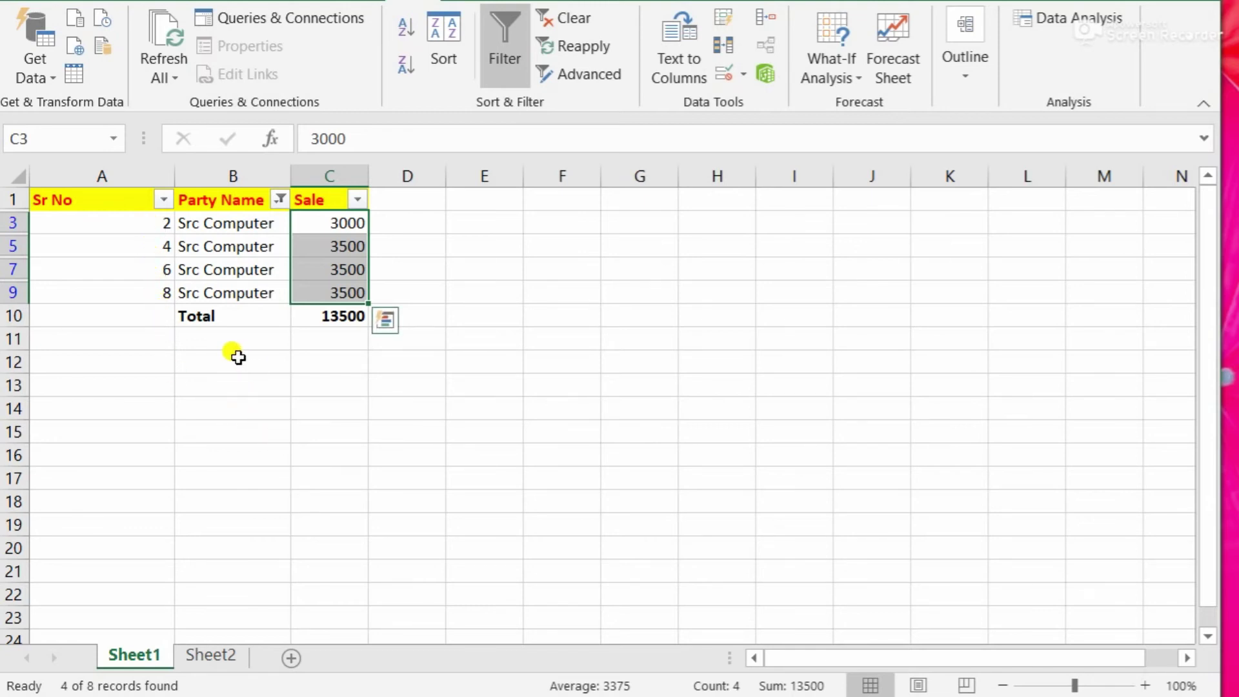
click(284, 204)
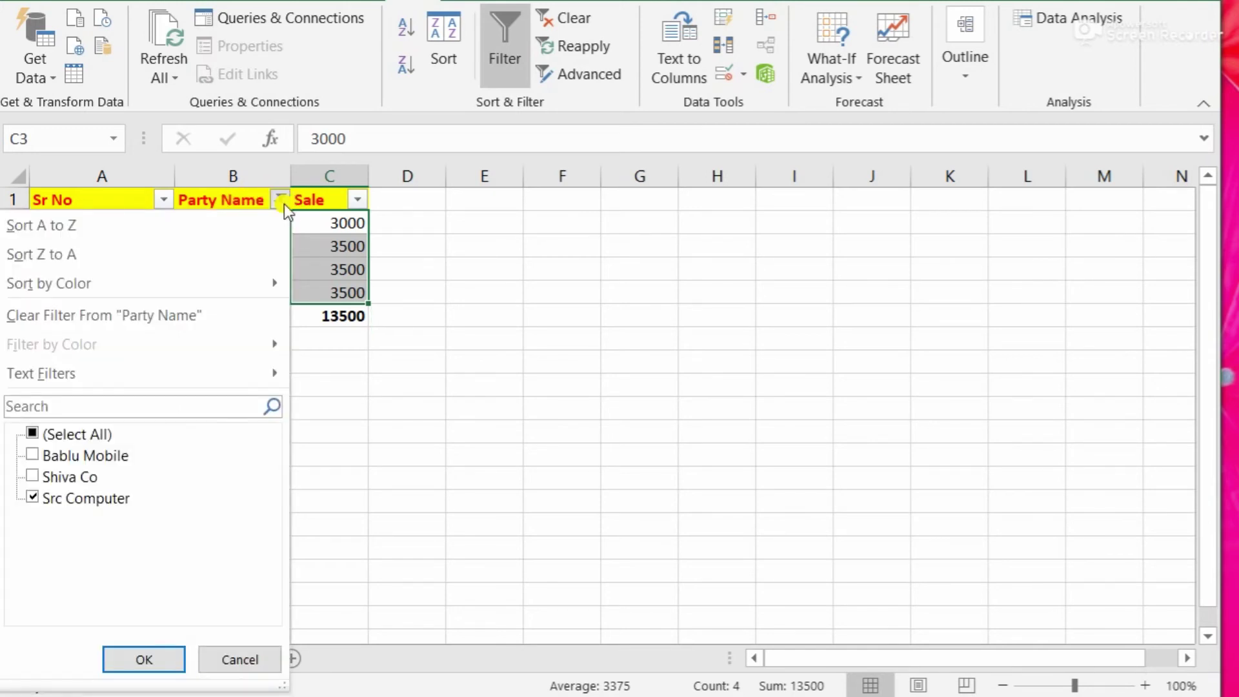
- Show all party names again and turn off AutoFilter
click(32, 432)
click(146, 662)
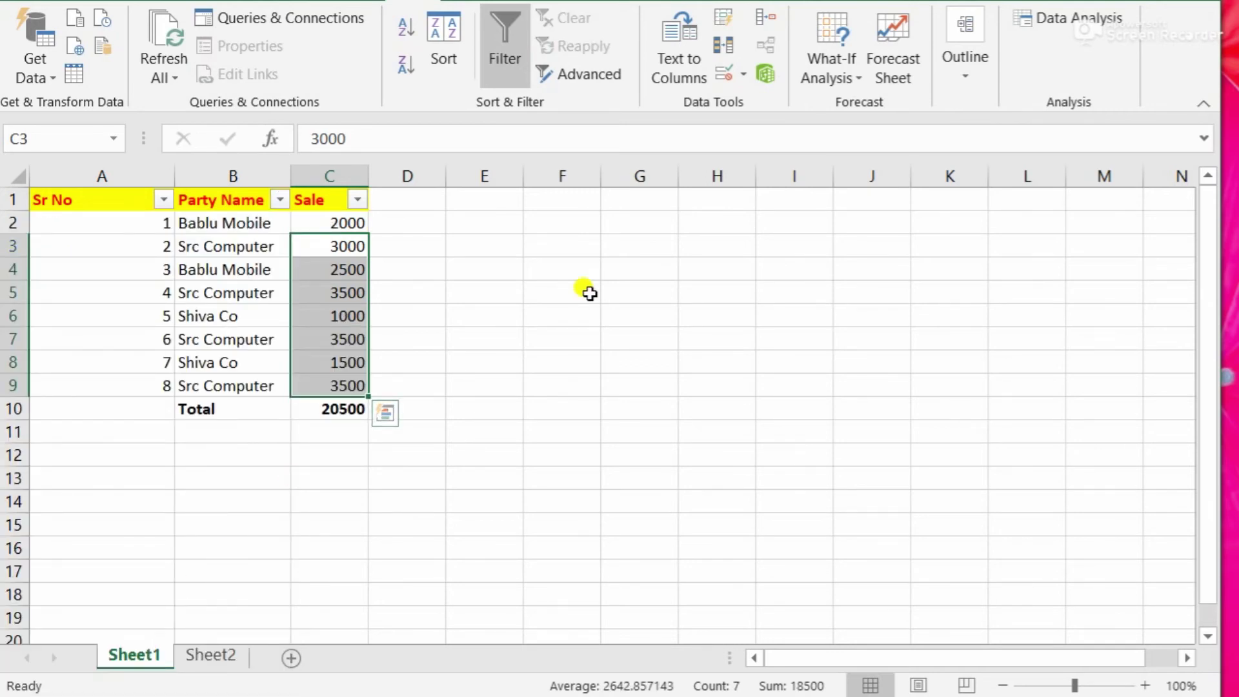
key(ctrl+shift+l)
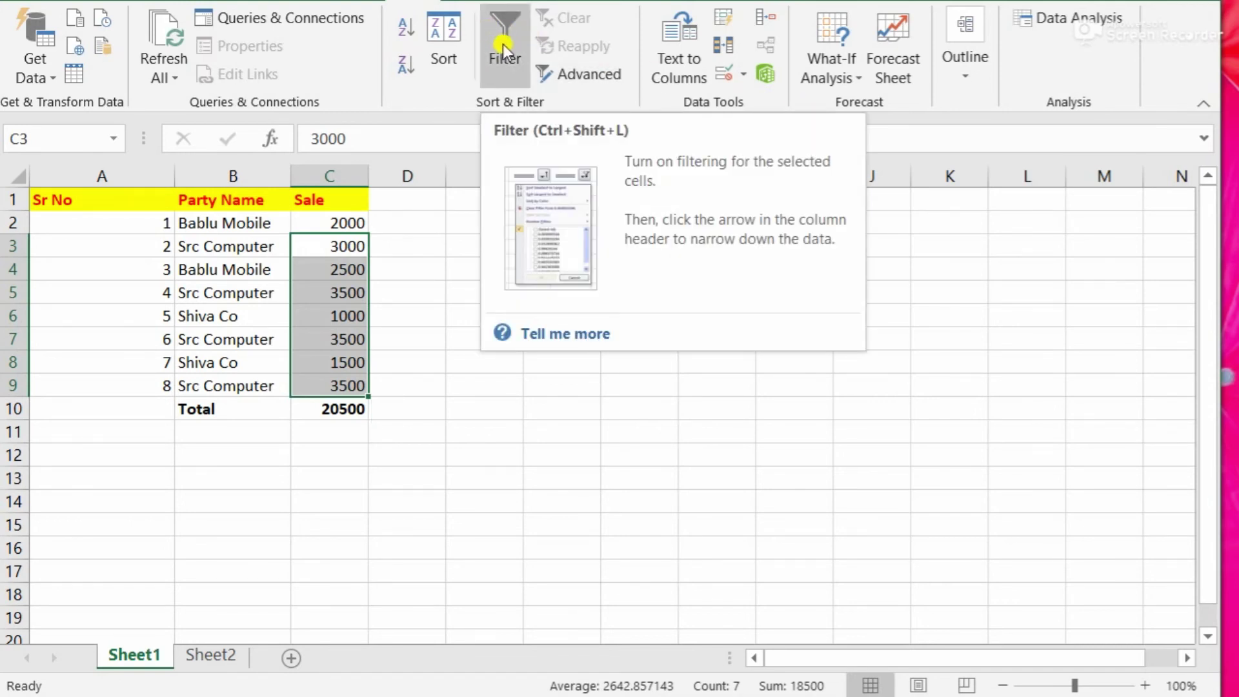
- Delete the Sr No values in A2:A9 and begin a SUBTOTAL formula in A2
click(227, 432)
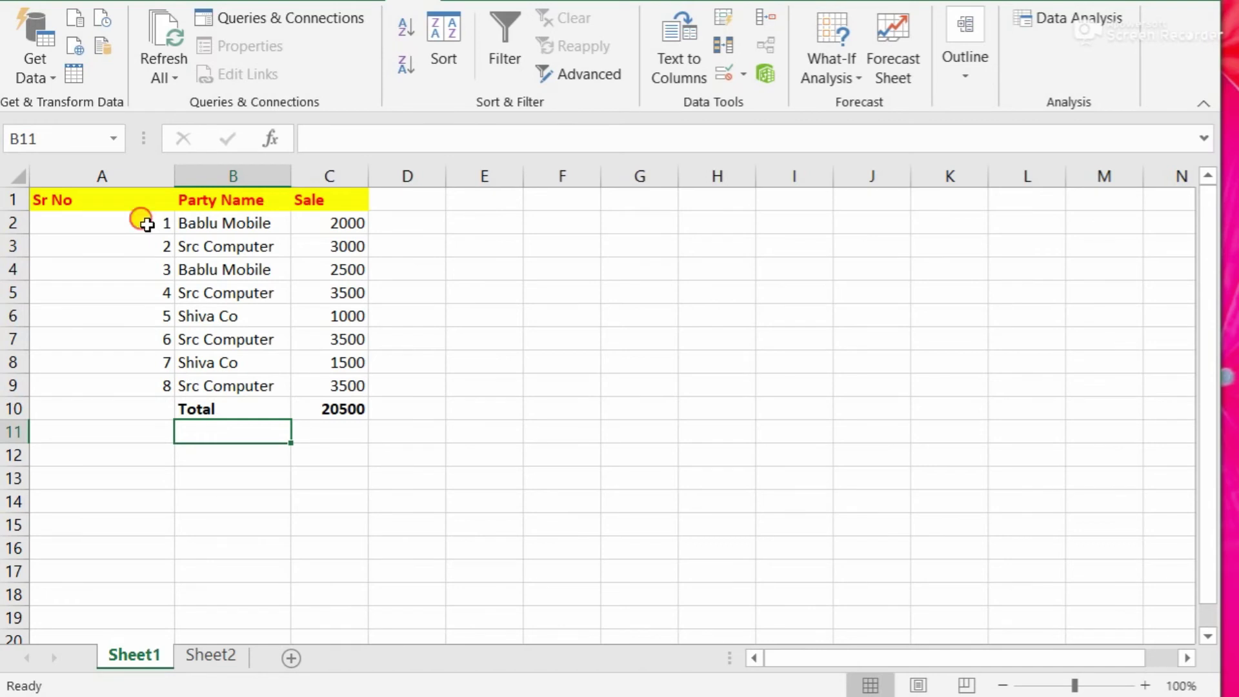
drag(147, 225, 138, 377)
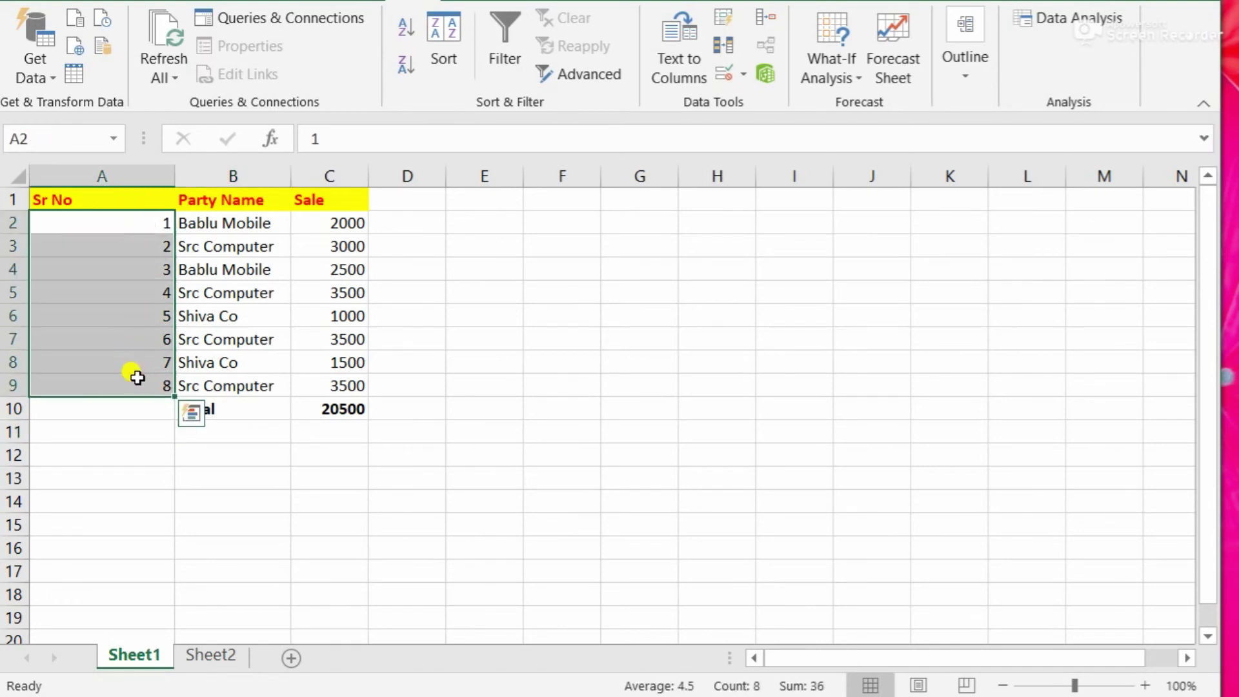
key(Delete)
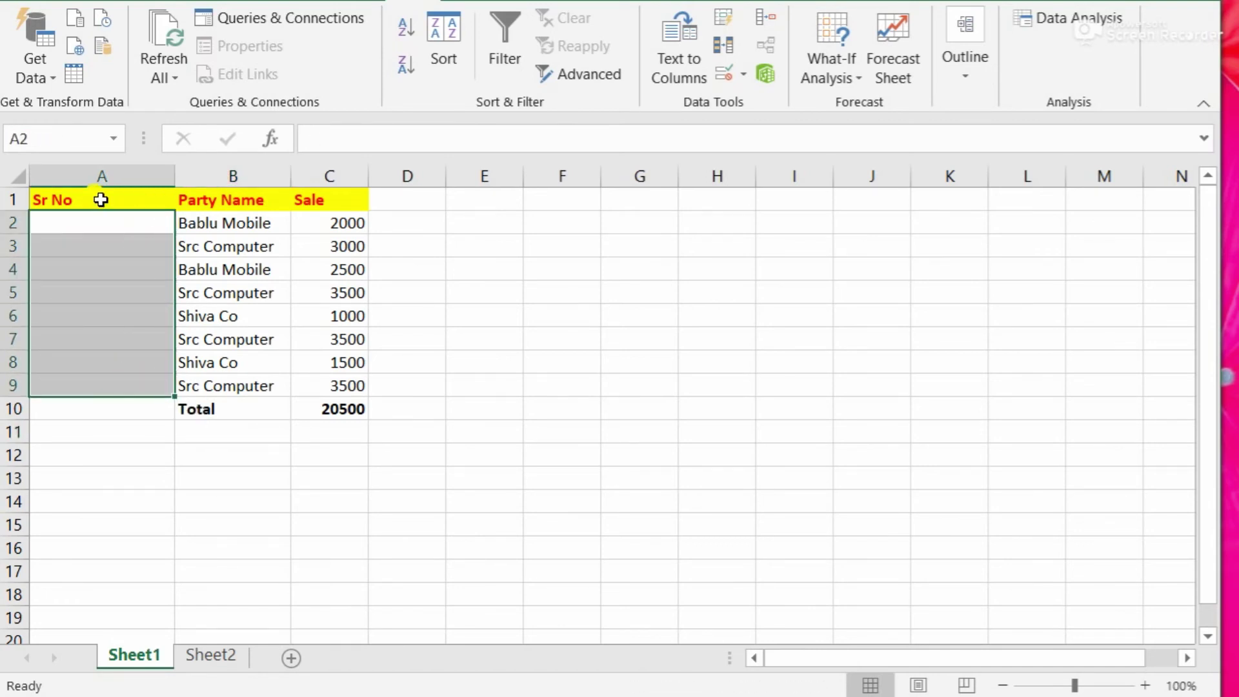
click(116, 221)
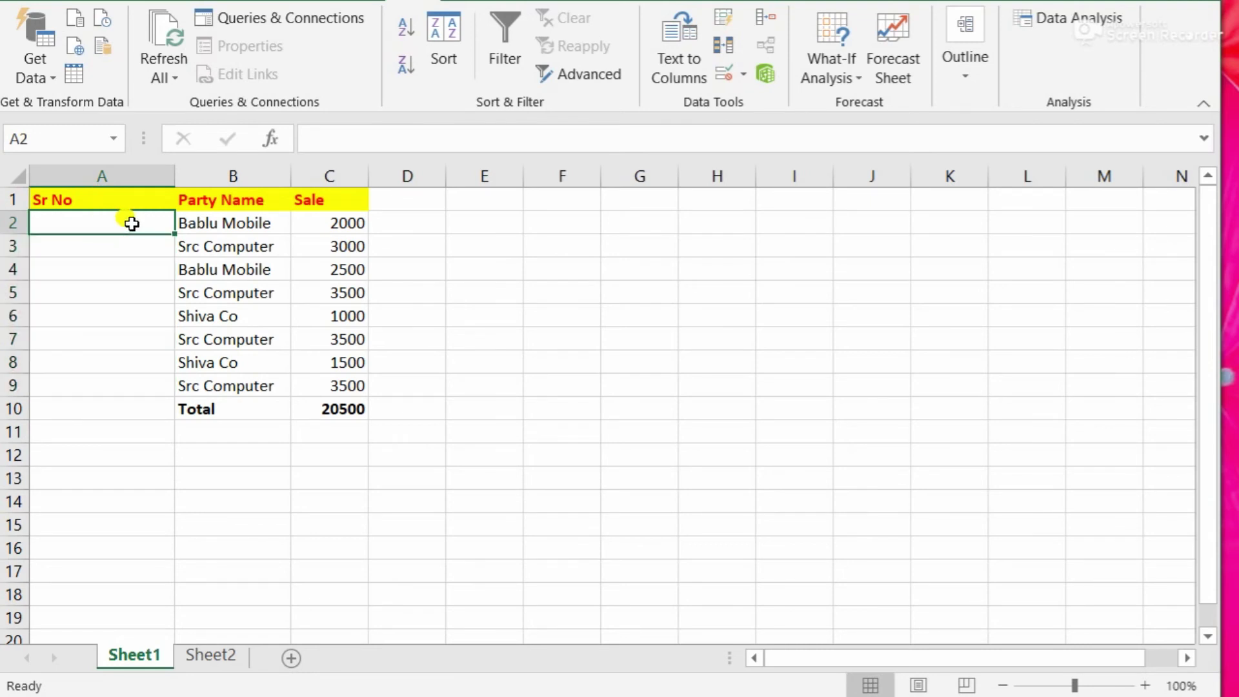
text(=)
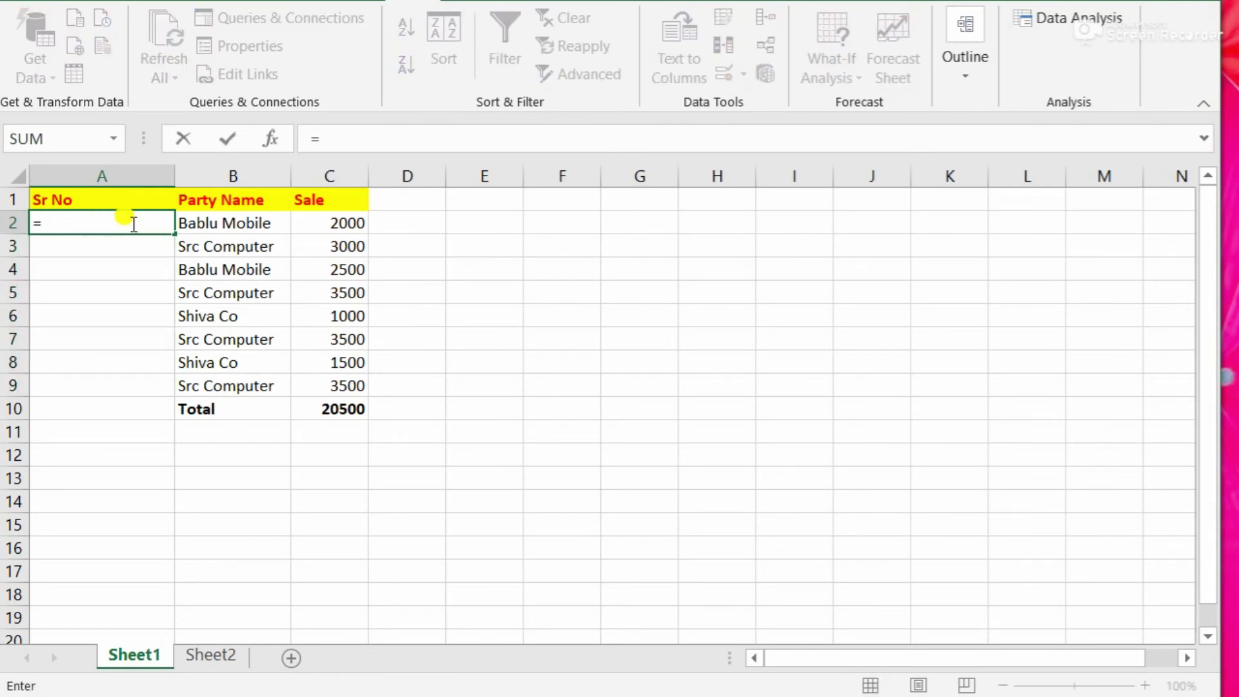
text(su)
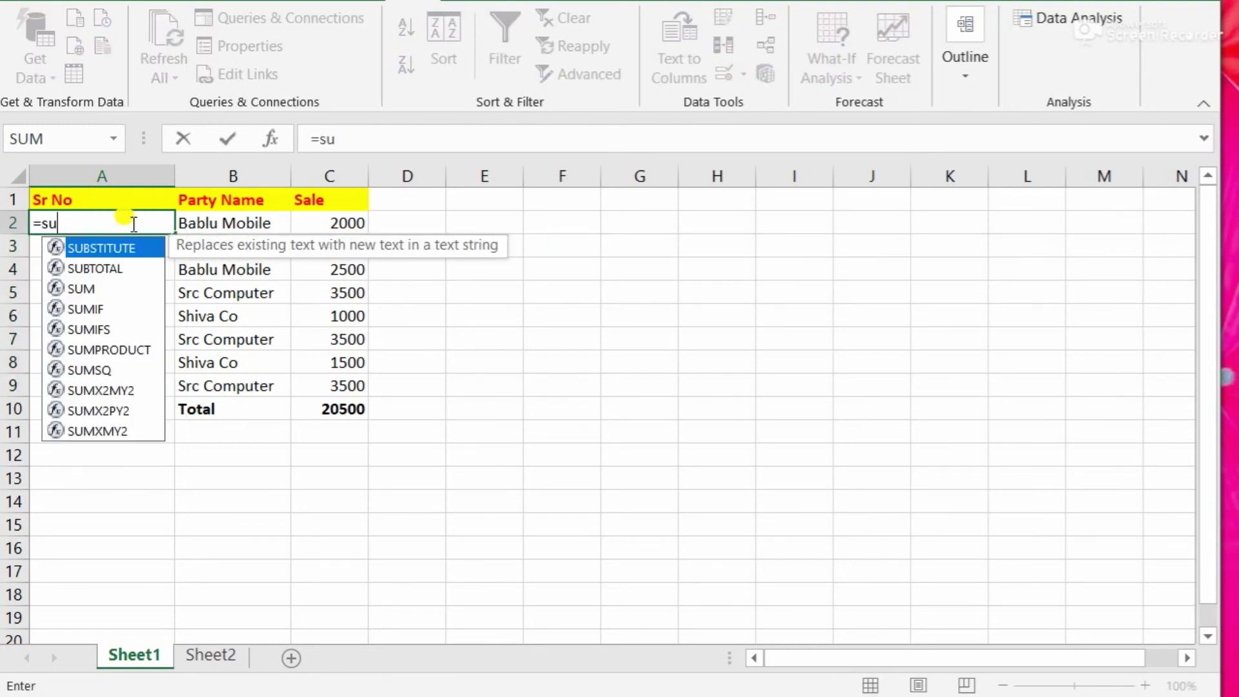
text(bt)
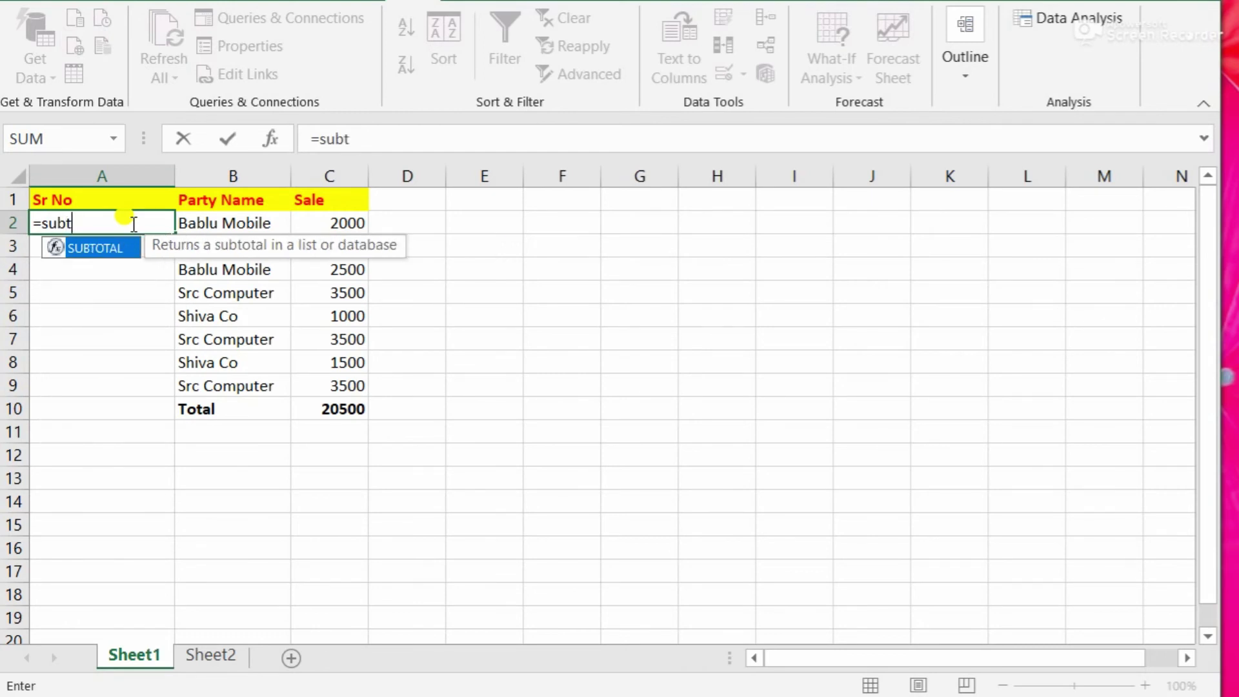
- Build A2's formula as SUBTOTAL with function 3 (COUNTA) referencing B2
double_click(67, 252)
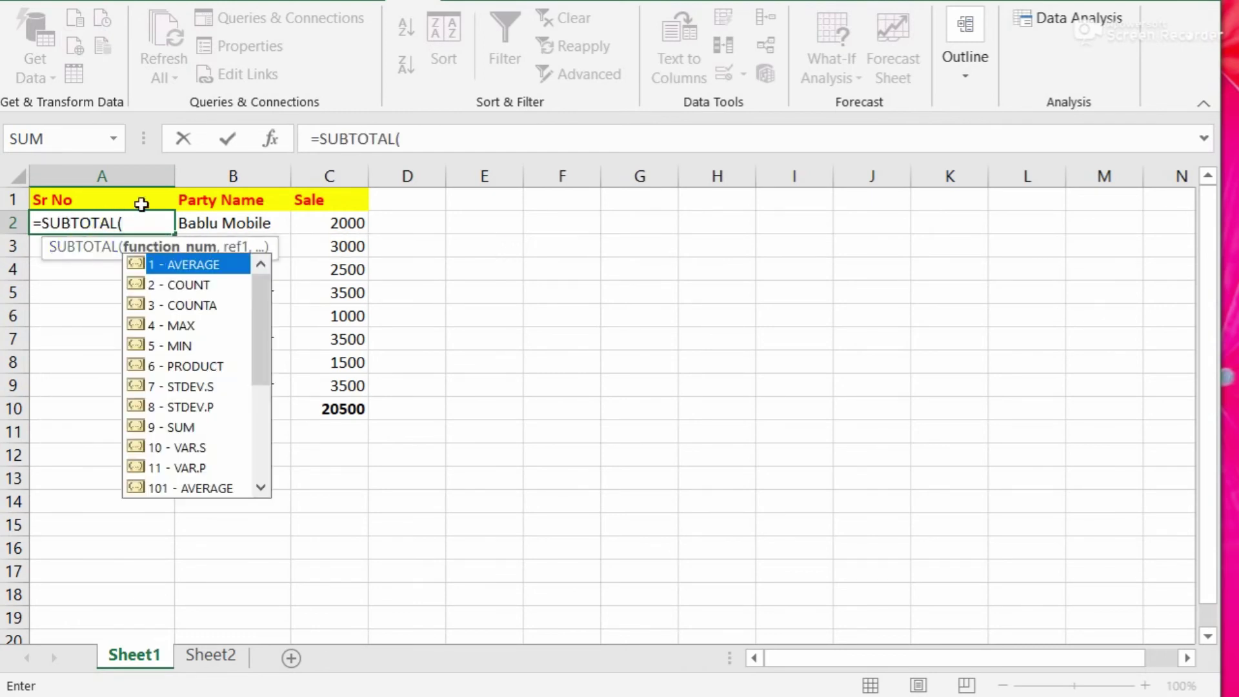
click(177, 308)
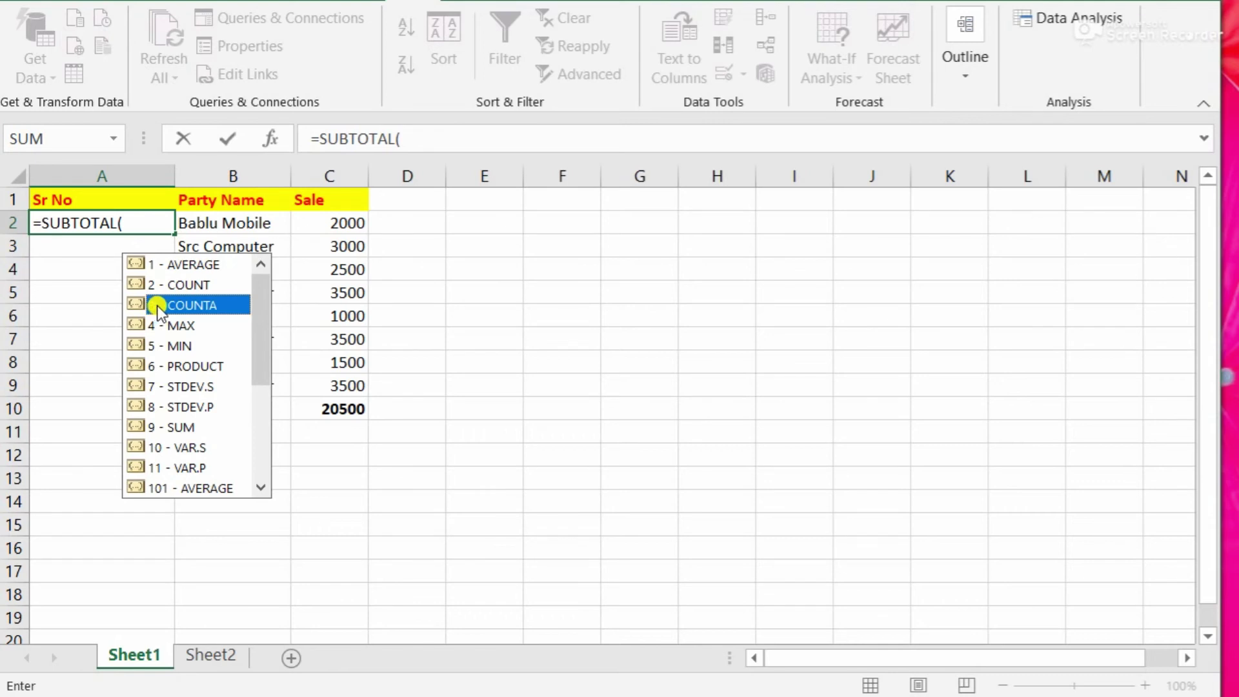
double_click(160, 306)
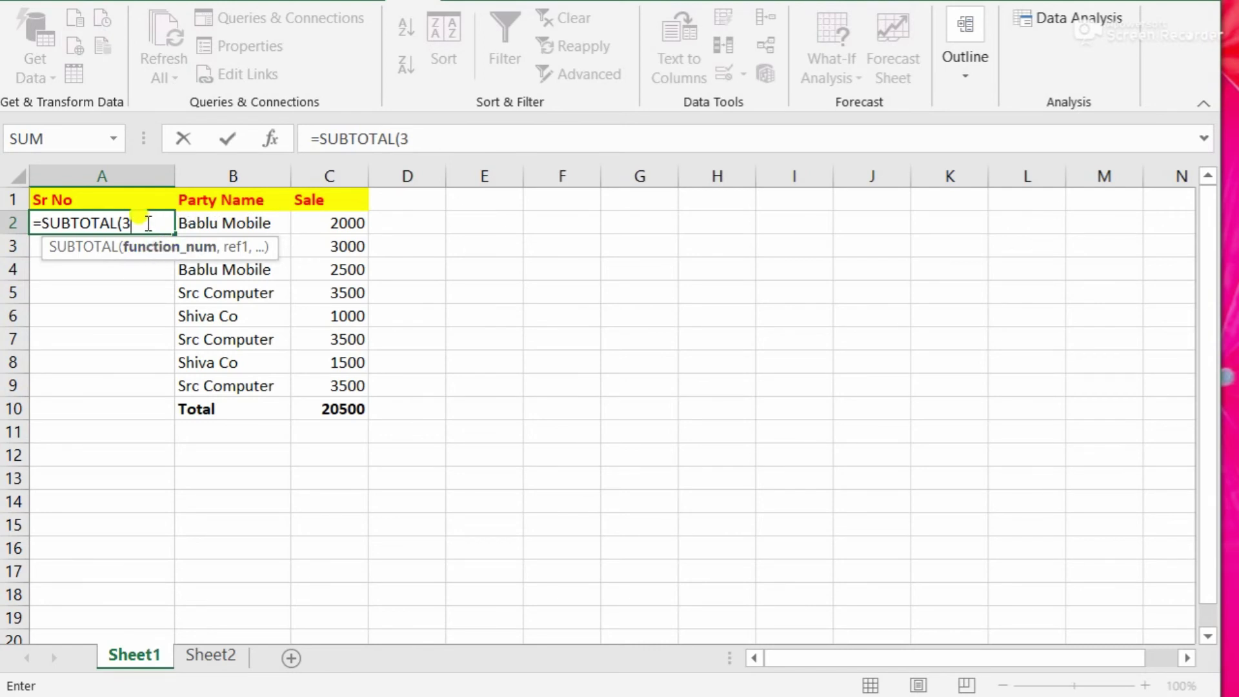
text(,)
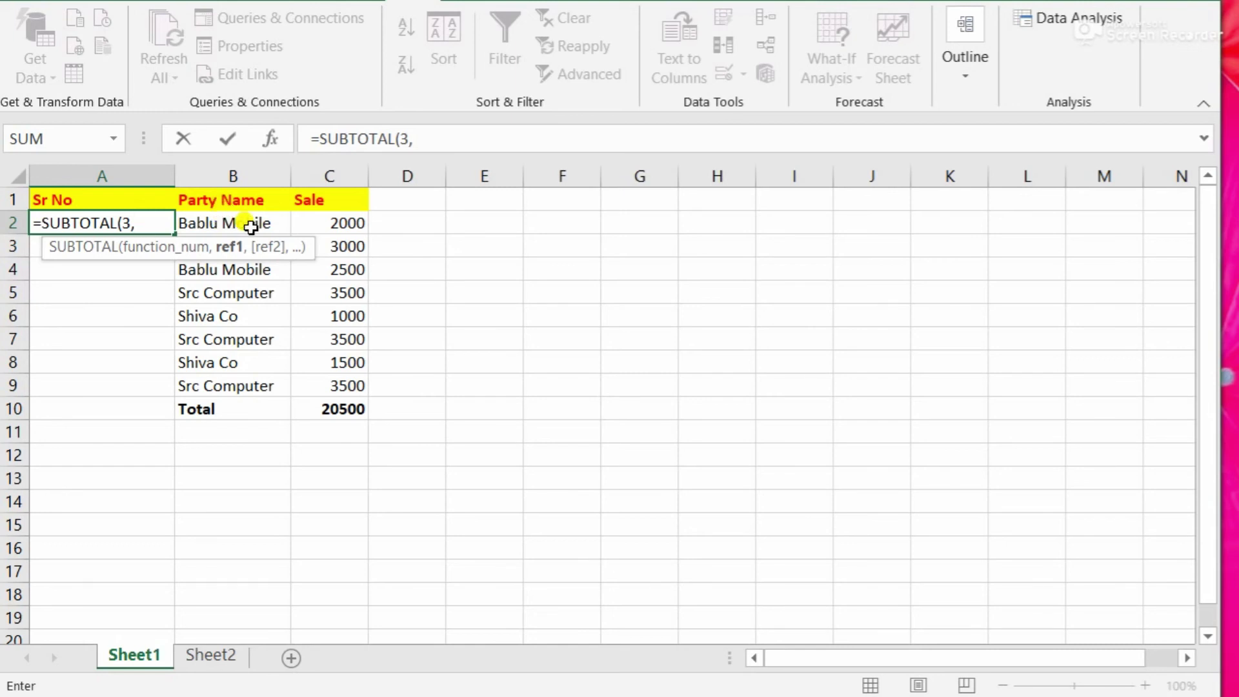
click(250, 226)
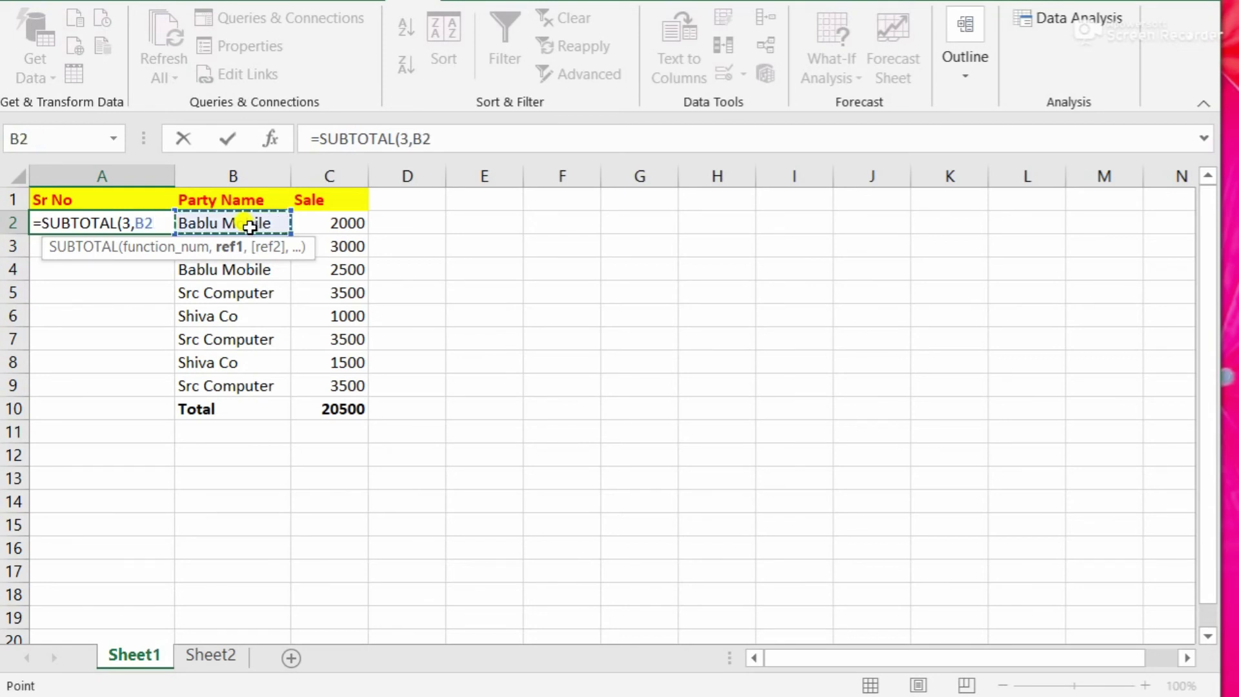
- Extend the range to B2, anchor the start as $B$2, and close the formula
click(476, 139)
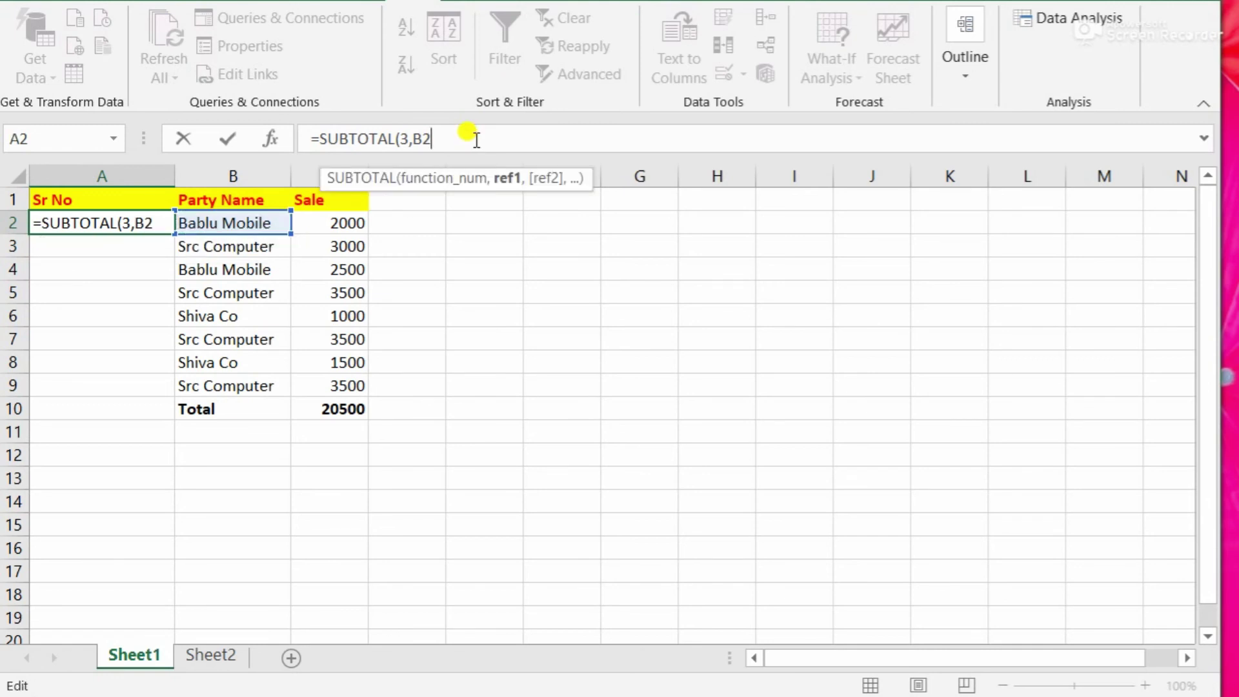
text(:)
text(B)
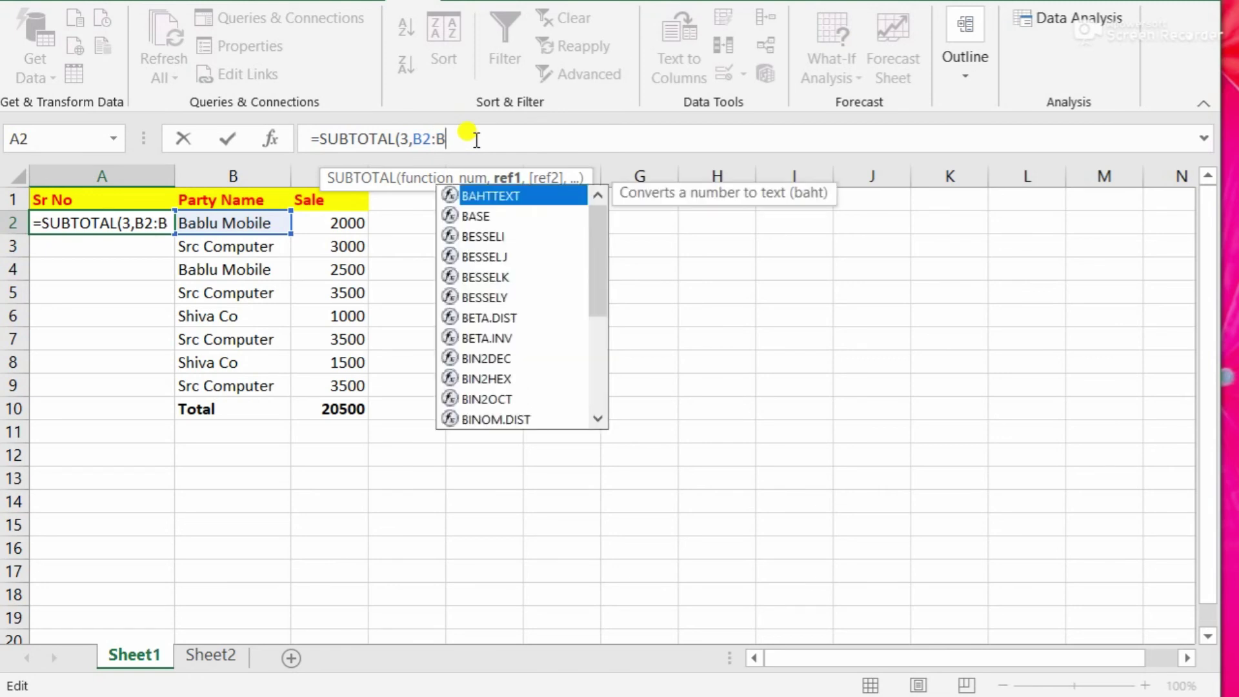
text(@)
key(BackSpace)
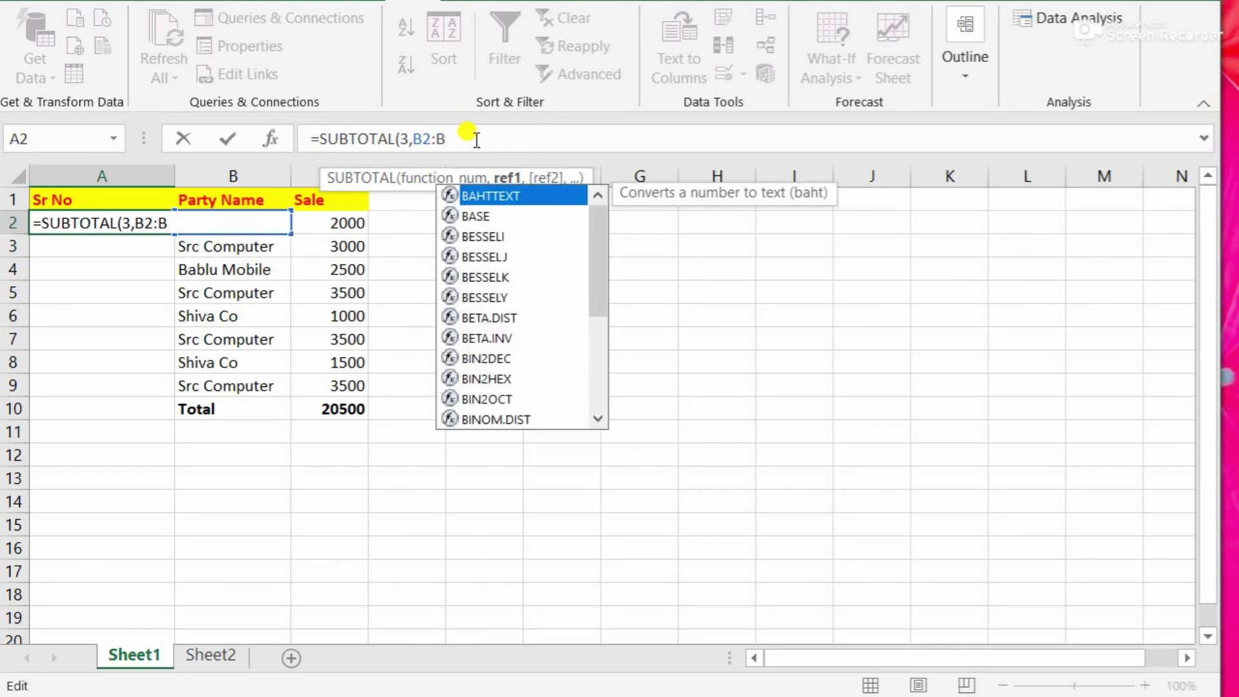
text(2)
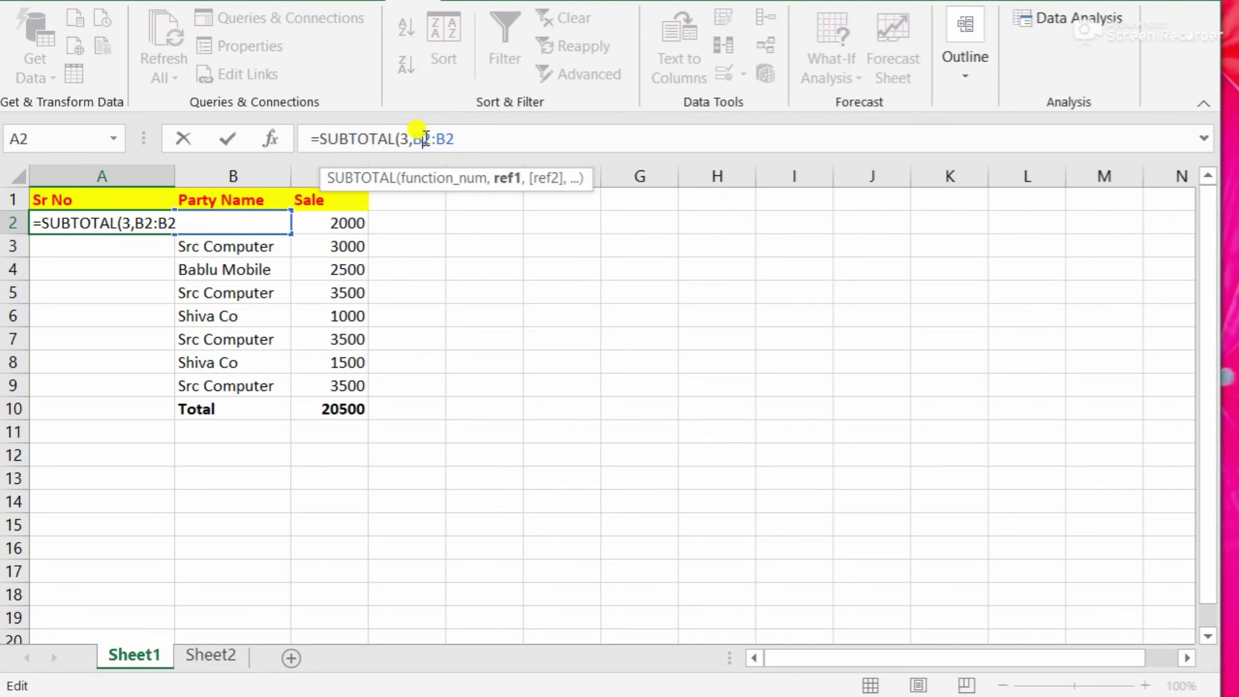
key(F4)
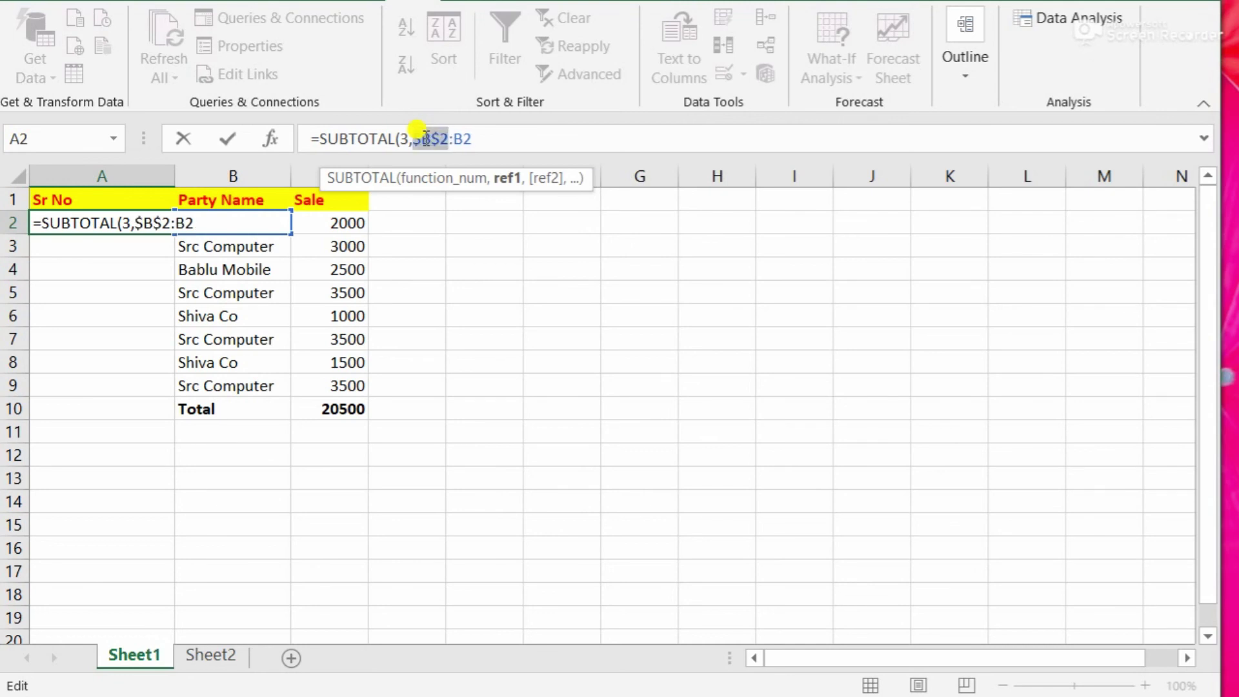
drag(414, 139, 438, 136)
click(473, 139)
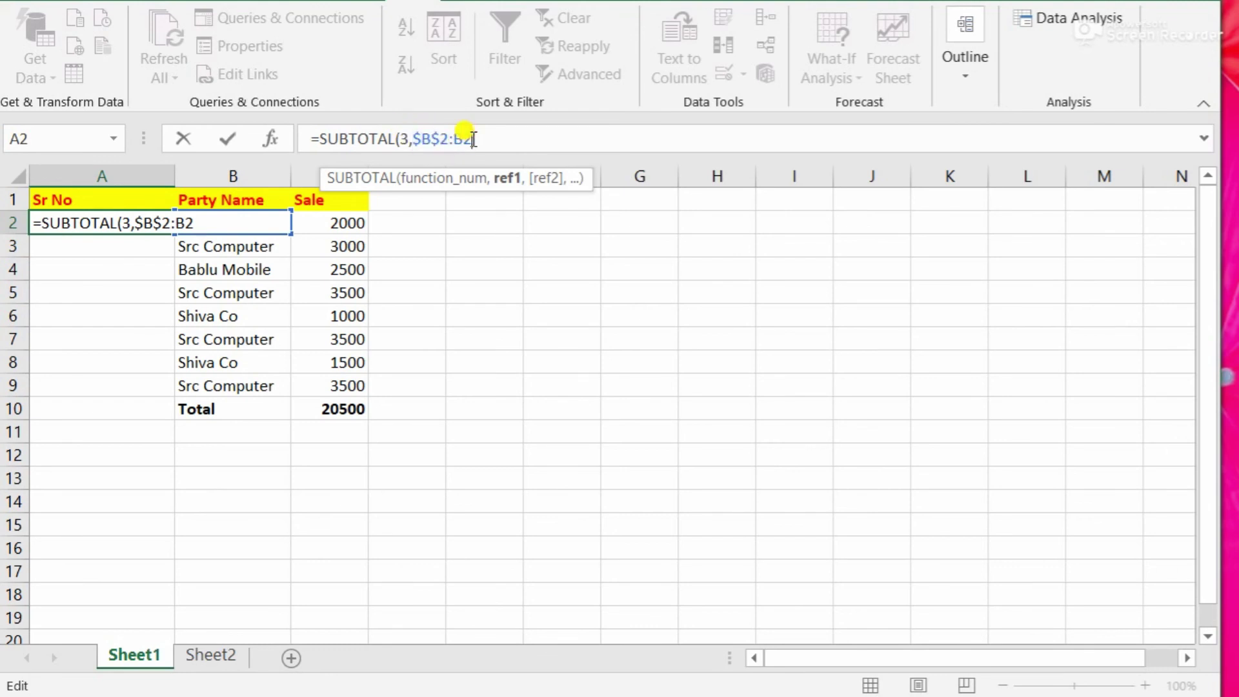
text())
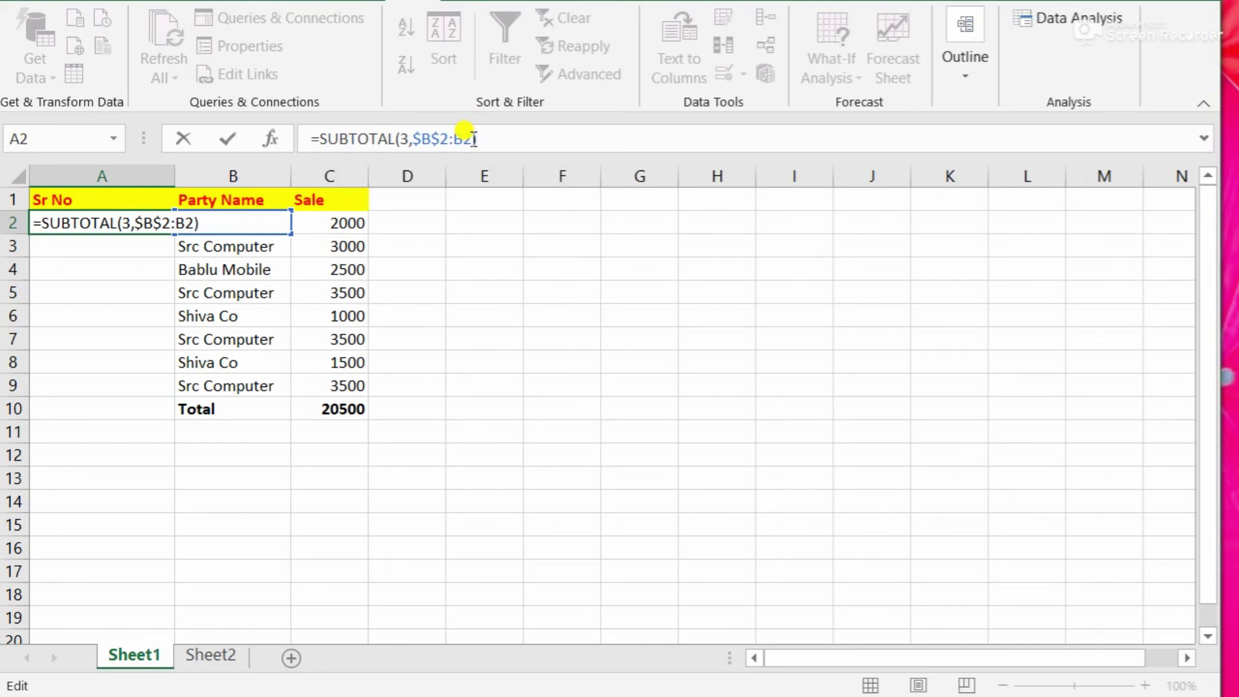
key(Return)
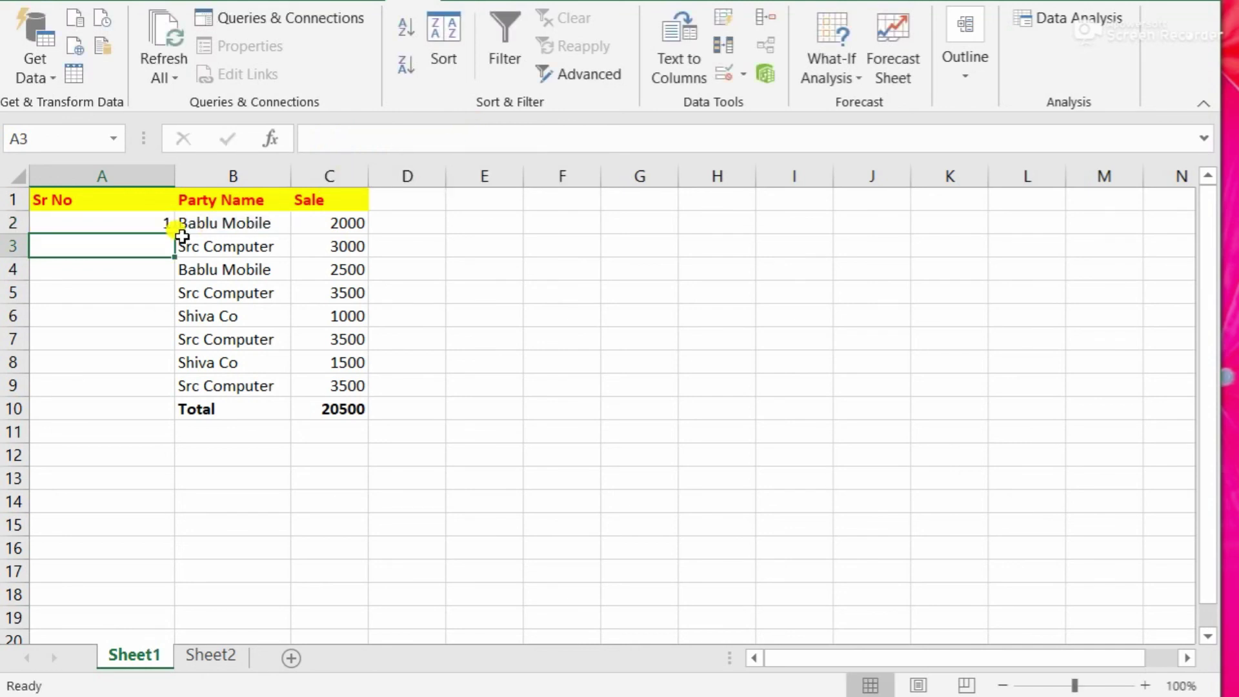
- Fill the Sr No formula from A2 down to A9, numbering the rows 1–8
click(143, 226)
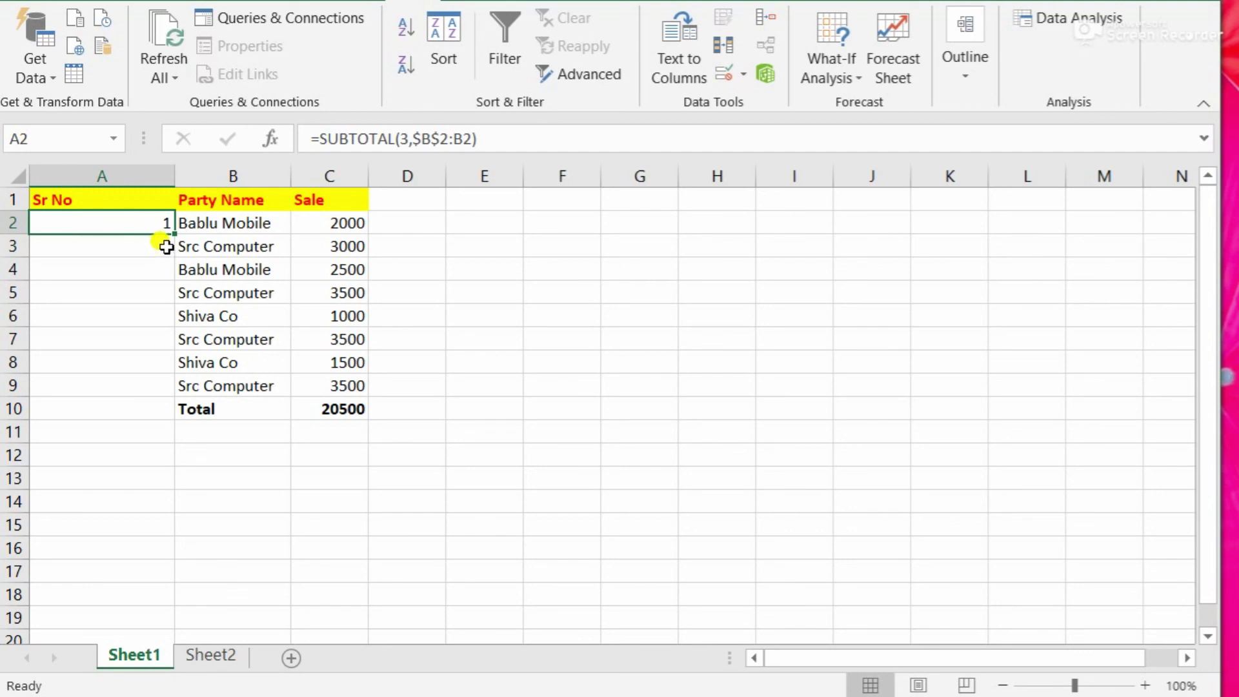
drag(171, 236, 158, 384)
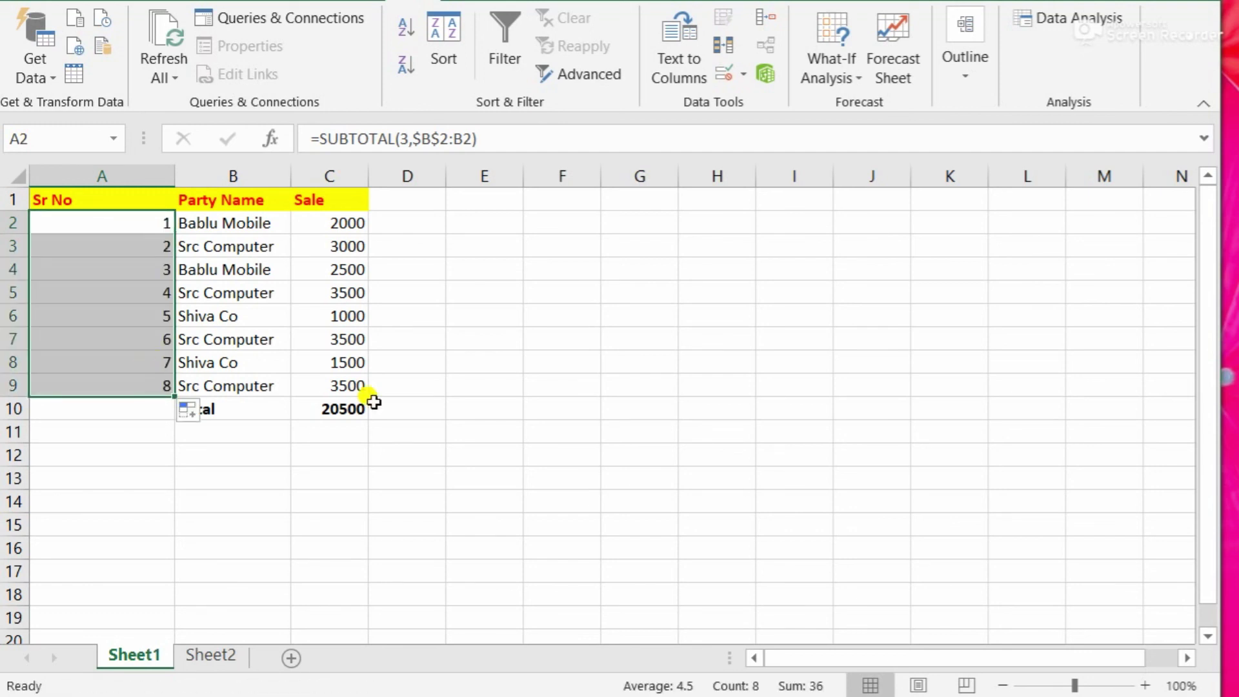
click(452, 335)
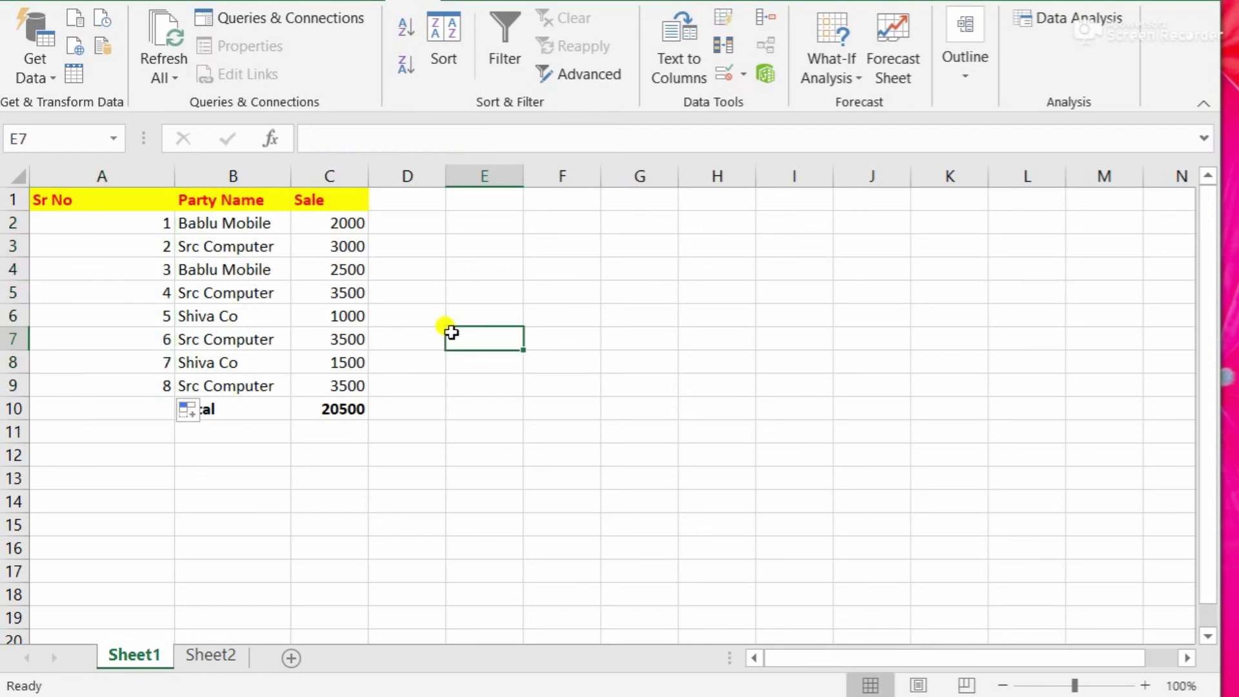
click(249, 411)
- Filter A1:C11 by Party Name to show only Src Computer, renumbering rows 1–4
drag(109, 200, 345, 408)
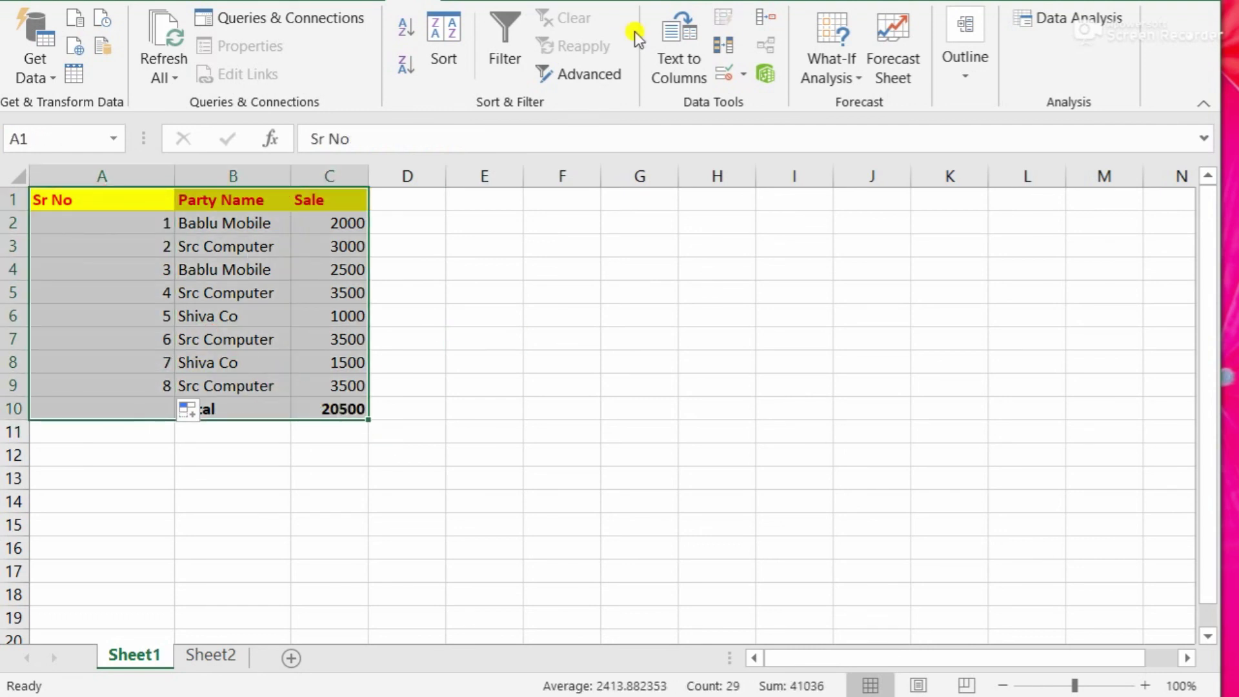
key(ctrl+shift+l)
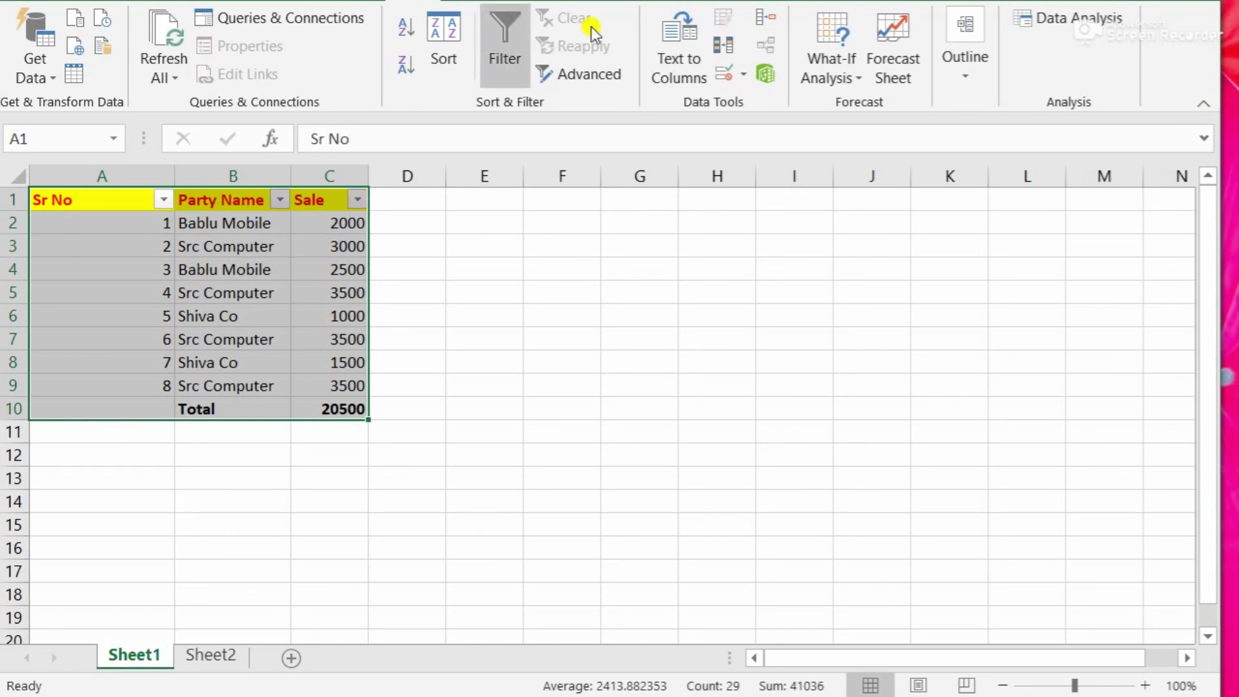
click(281, 200)
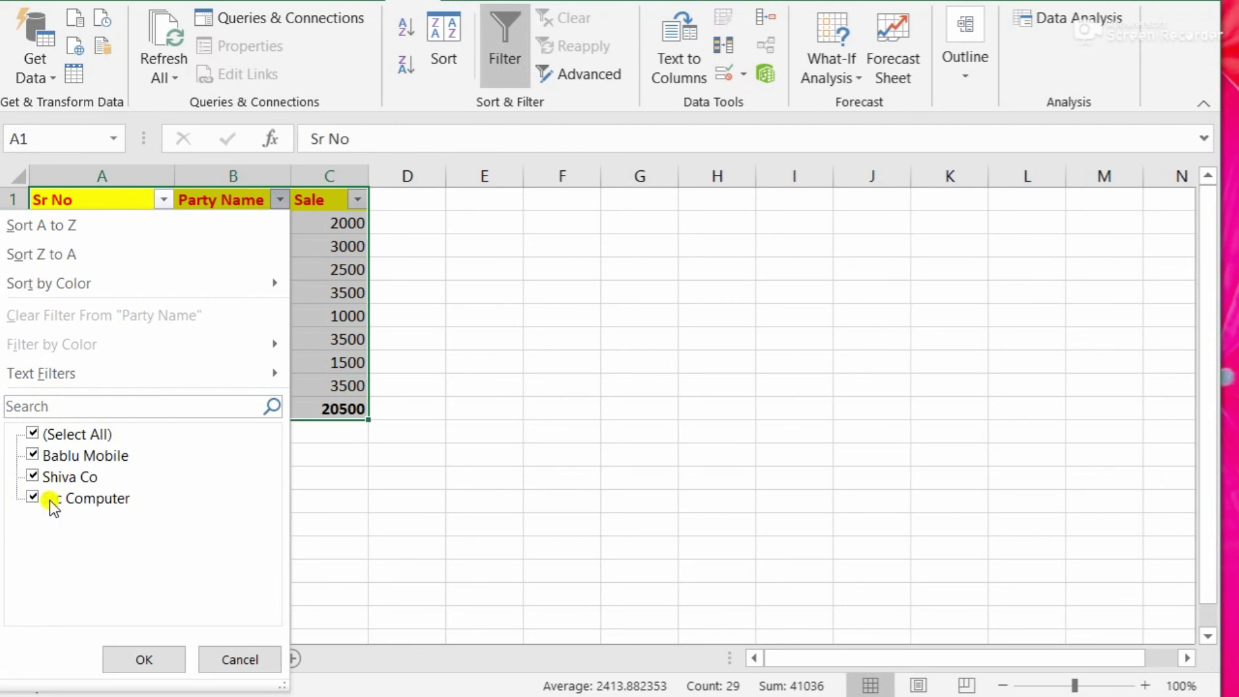
click(33, 435)
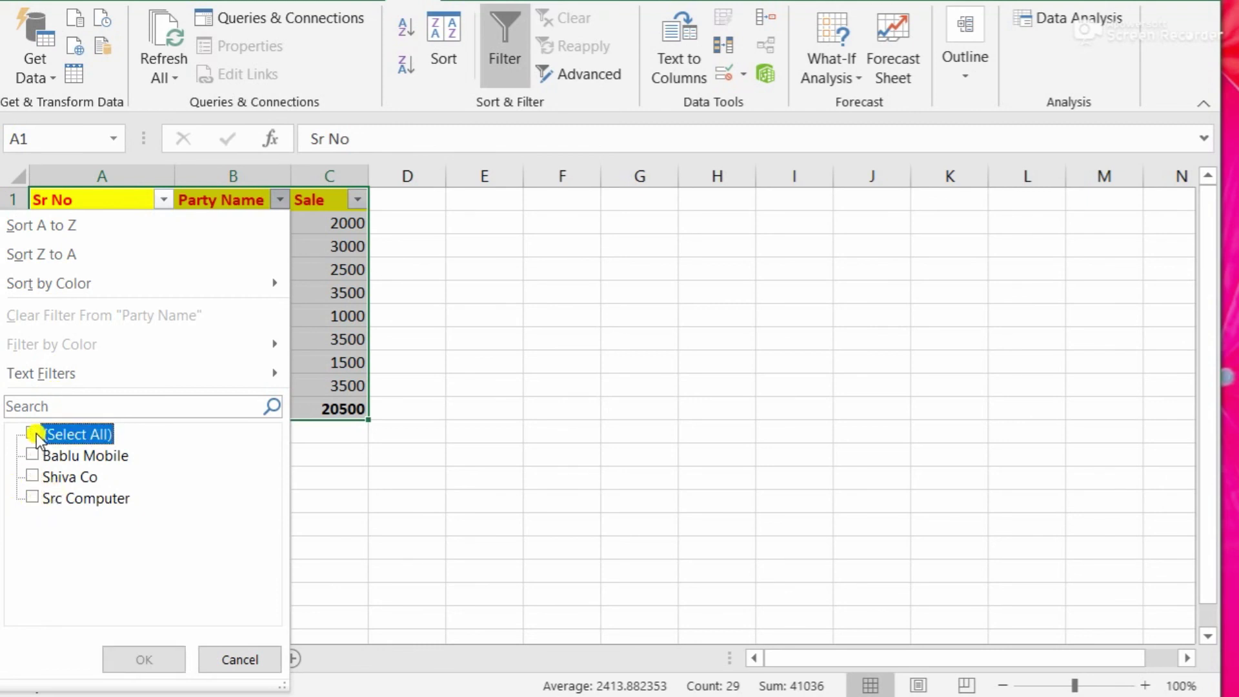
click(32, 500)
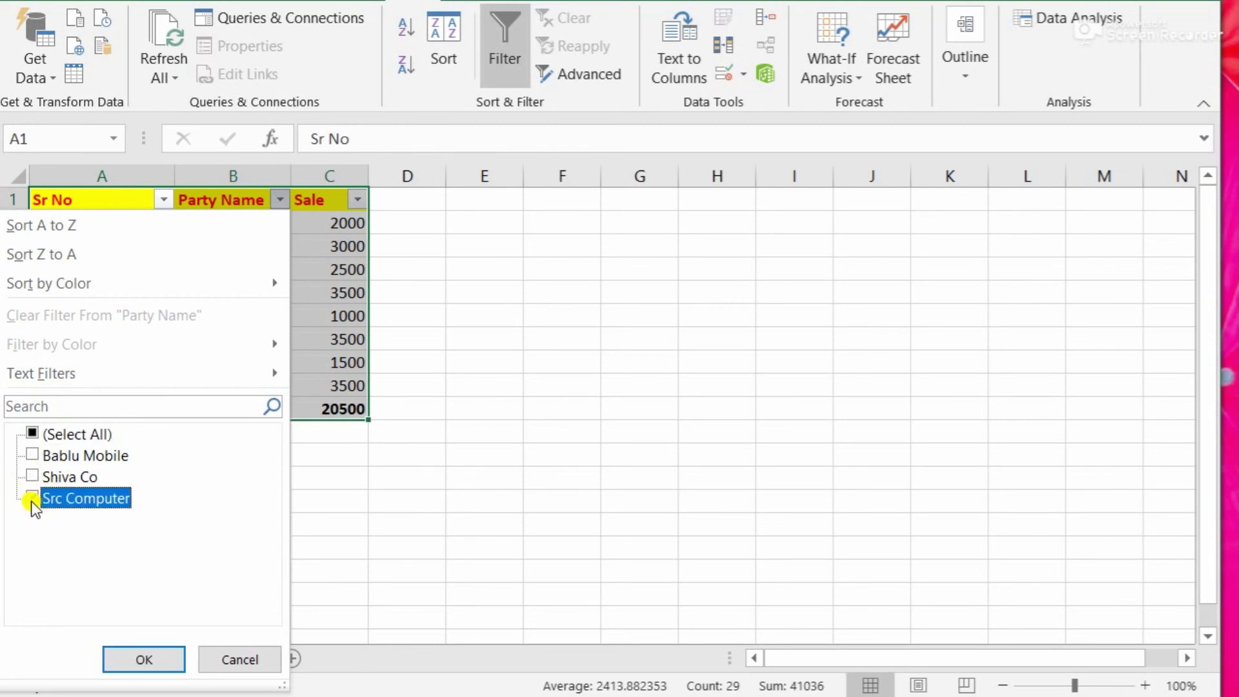
click(137, 662)
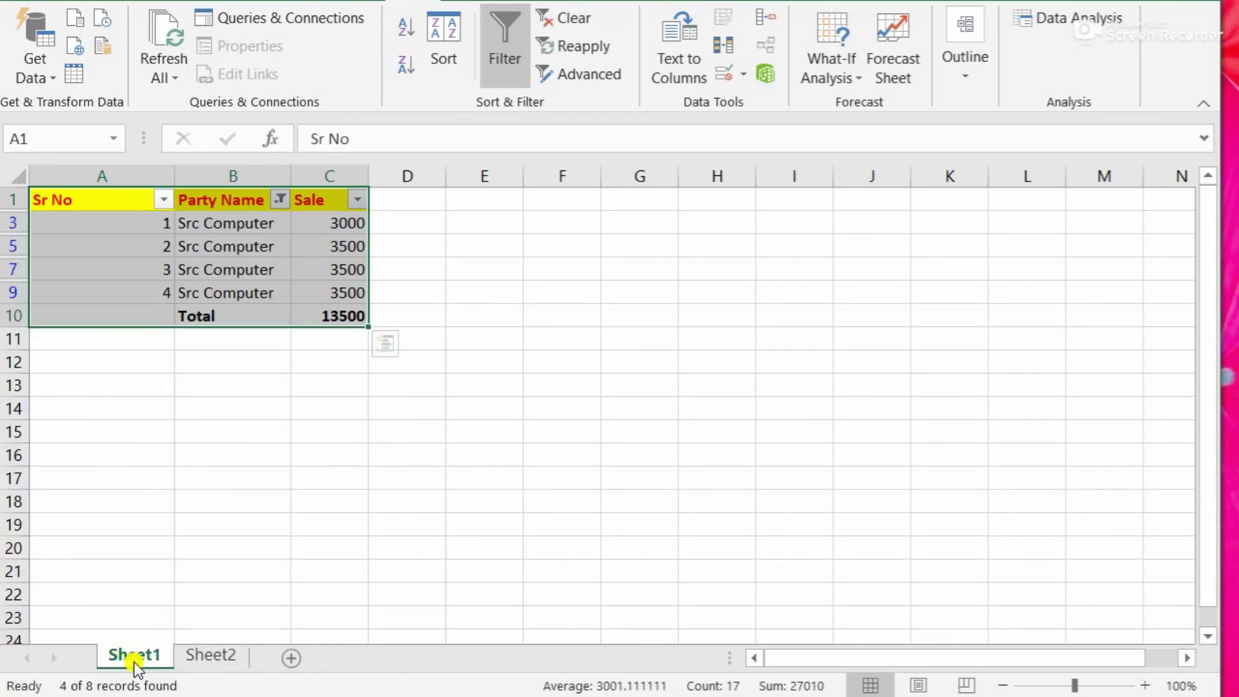
click(423, 290)
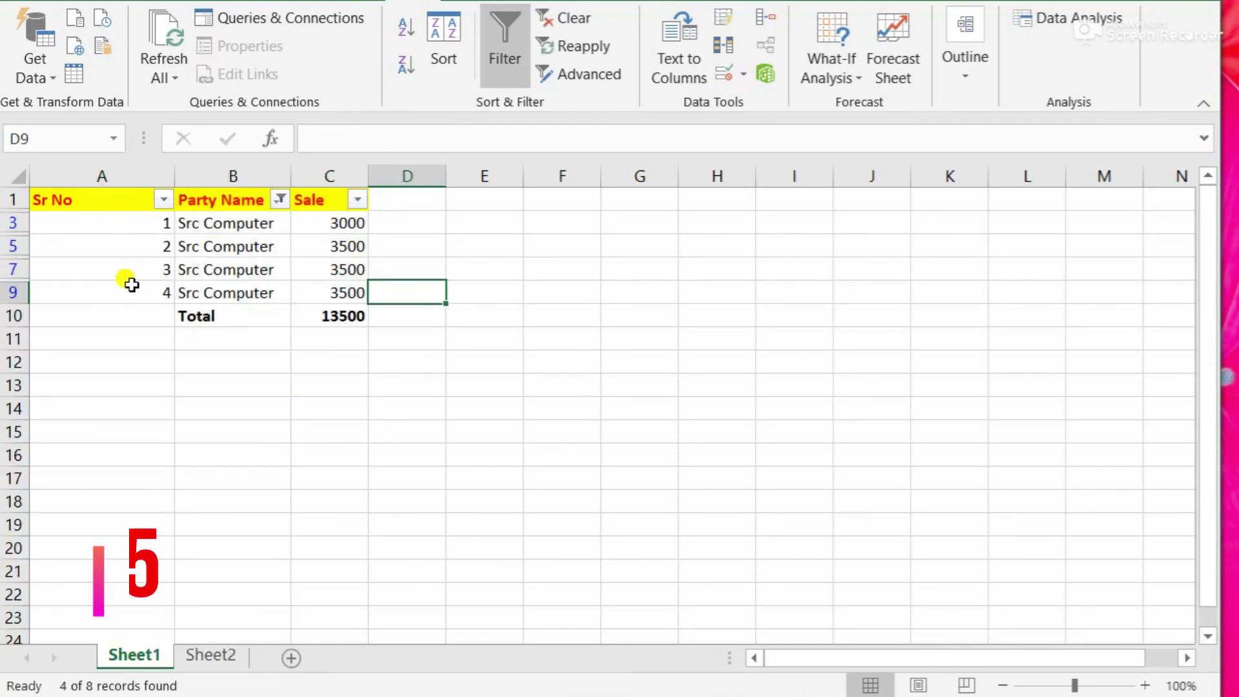